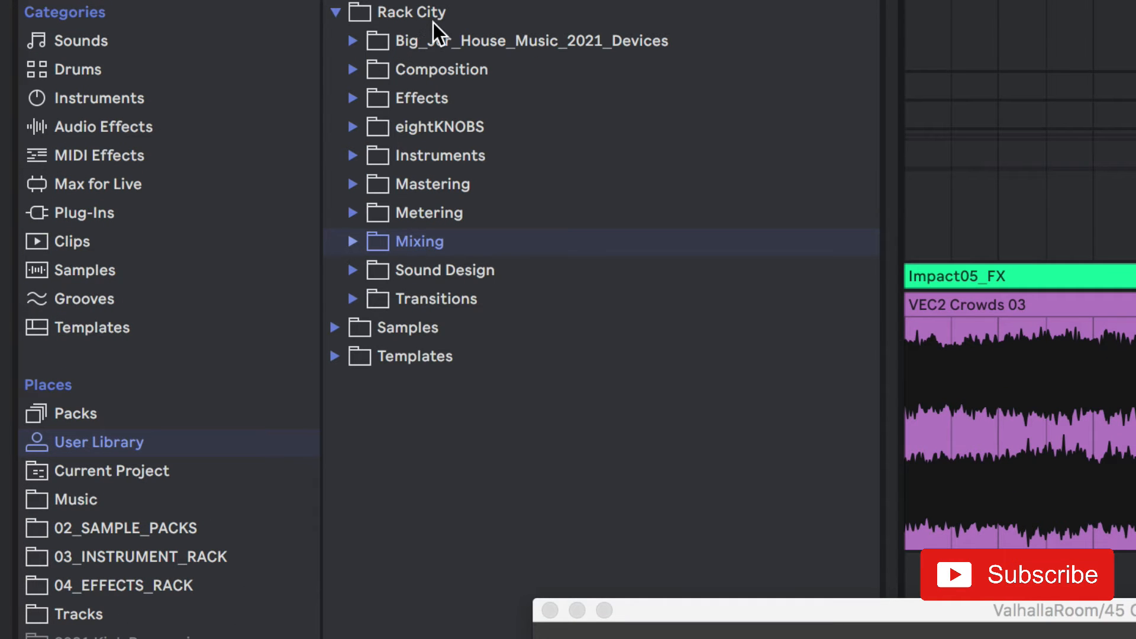
Step: Examine the saved mixing racks in the Mixing folder of Rack City in the user library
{"action": "left_click", "coordinate": [354, 241]}
{"action": "scroll", "coordinate": [631, 249], "scroll_direction": "down", "scroll_amount": 5}
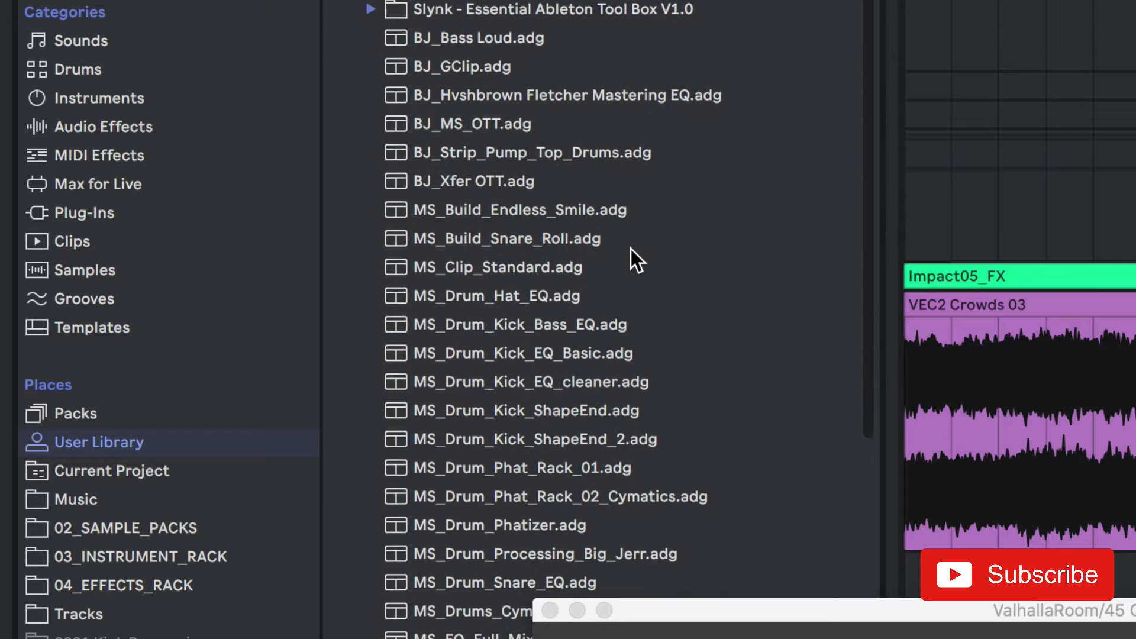
{"action": "scroll", "coordinate": [631, 250], "scroll_direction": "down", "scroll_amount": 1}
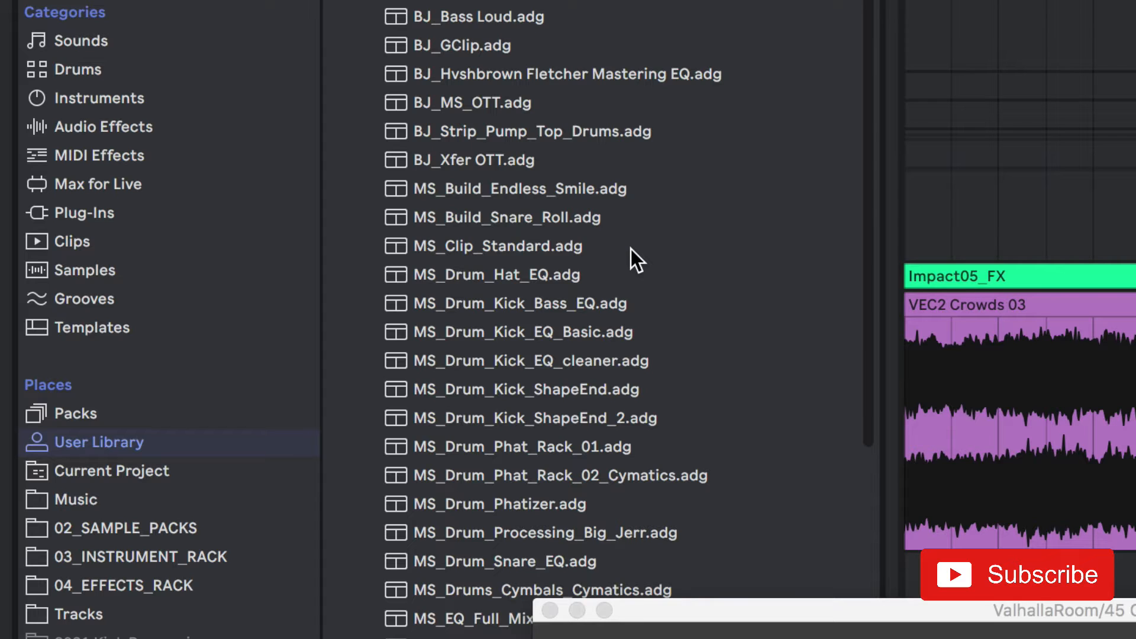
{"action": "scroll", "coordinate": [631, 250], "scroll_direction": "down", "scroll_amount": 5}
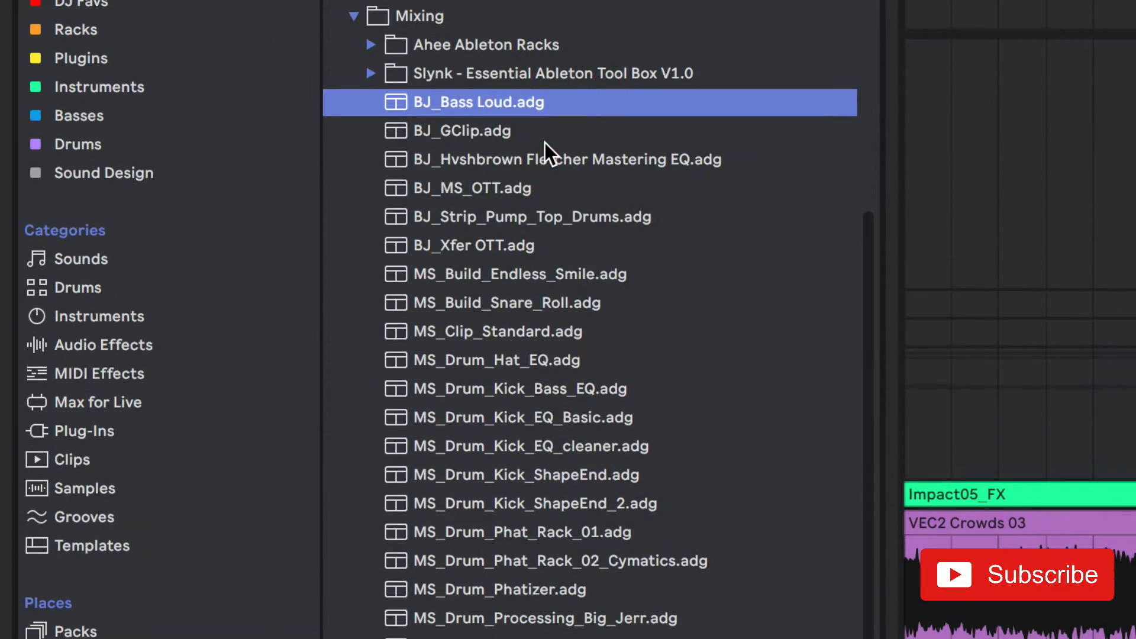
{"action": "left_click", "coordinate": [543, 134]}
{"action": "left_click", "coordinate": [543, 161]}
{"action": "left_click", "coordinate": [528, 190]}
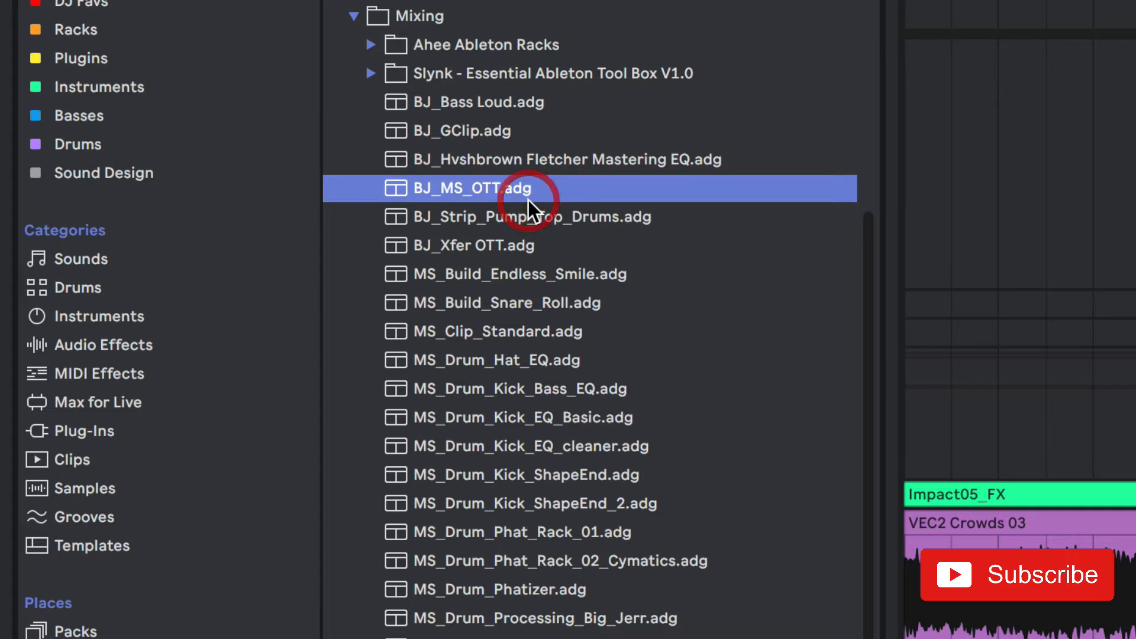
{"action": "left_click", "coordinate": [541, 218]}
{"action": "left_click", "coordinate": [556, 238]}
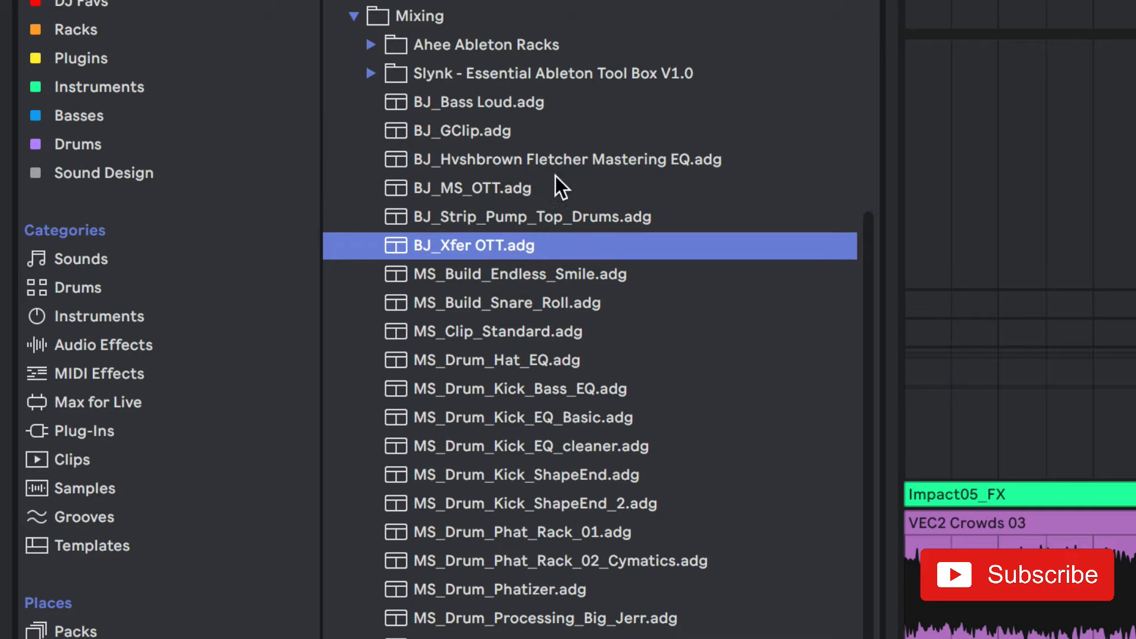
{"action": "left_click", "coordinate": [562, 109]}
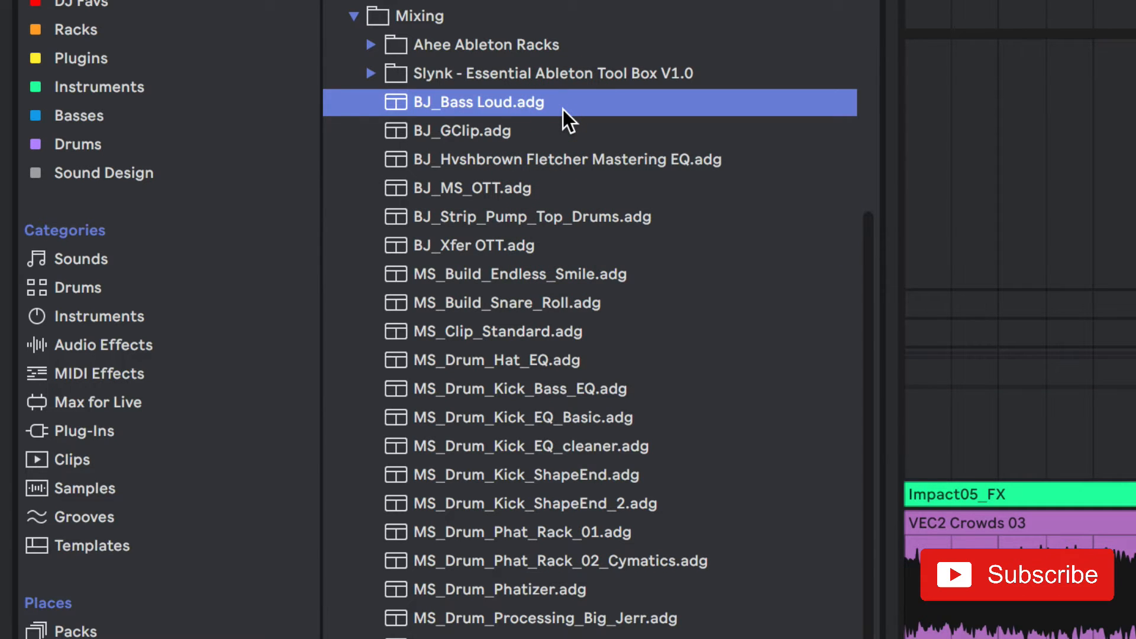
{"action": "scroll", "coordinate": [673, 415], "scroll_direction": "down", "scroll_amount": 5}
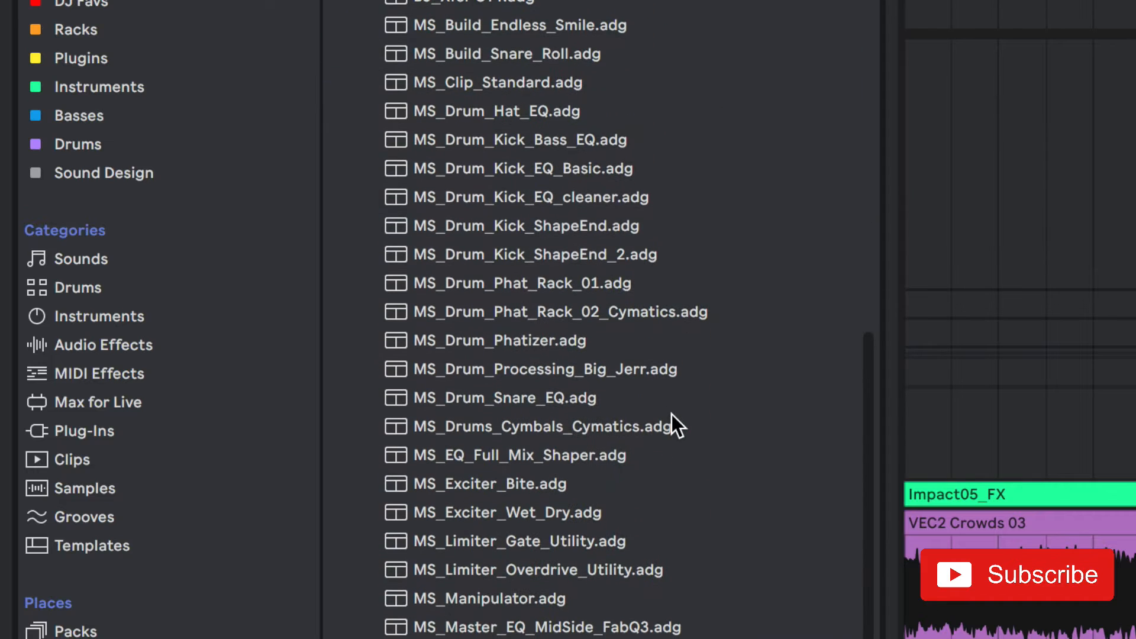
{"action": "scroll", "coordinate": [672, 414], "scroll_direction": "down", "scroll_amount": 2}
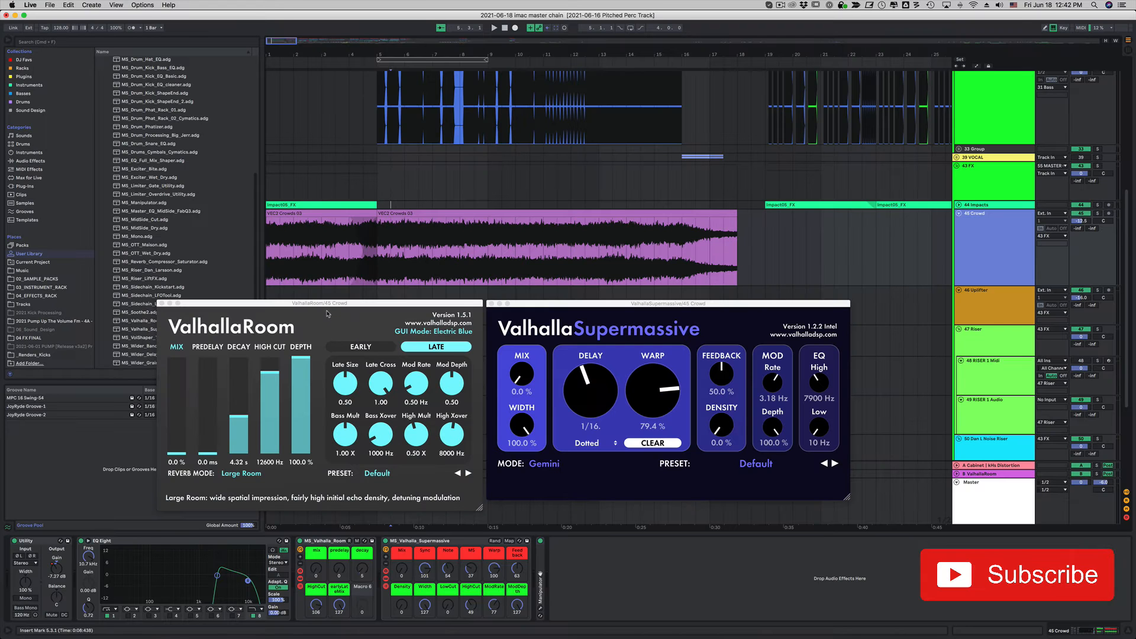
Step: Set the Note macro of the MS_Valhalla_Supermassive rack to 50 and view the plug-in's delay sync options
{"action": "left_click", "coordinate": [559, 308]}
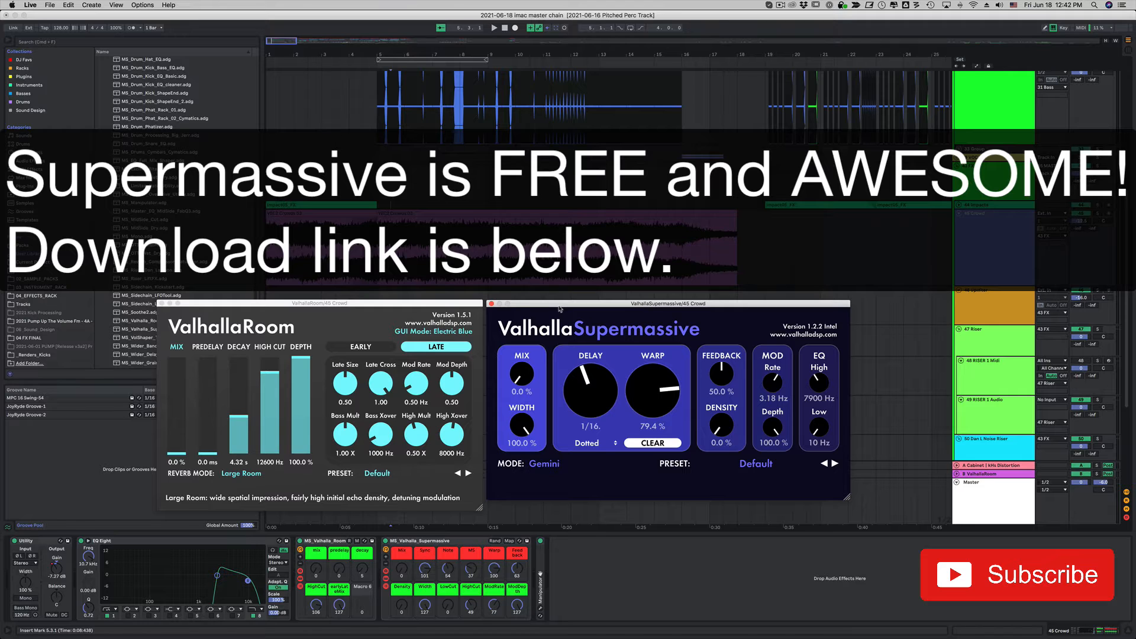
{"action": "mouse_move", "coordinate": [654, 393]}
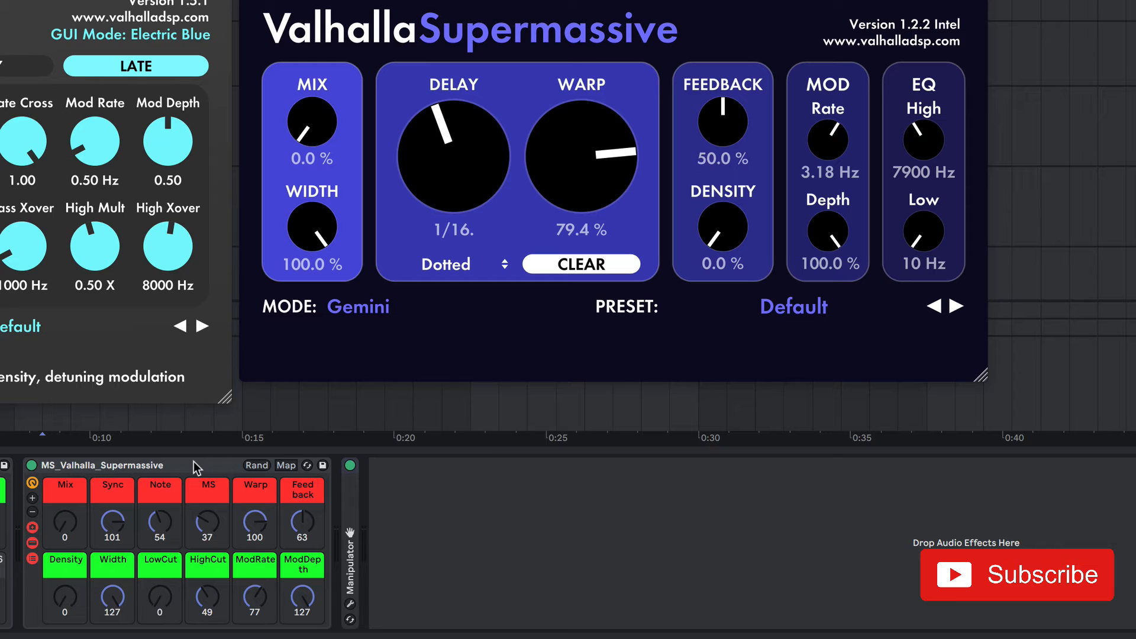
{"action": "left_click_drag", "start_coordinate": [67, 522], "coordinate": [67, 554]}
{"action": "mouse_move", "coordinate": [159, 536]}
{"action": "left_mouse_down"}
{"action": "mouse_move", "coordinate": [159, 547]}
{"action": "mouse_move", "coordinate": [159, 510]}
{"action": "mouse_move", "coordinate": [158, 535]}
{"action": "left_mouse_up"}
{"action": "left_click", "coordinate": [452, 264]}
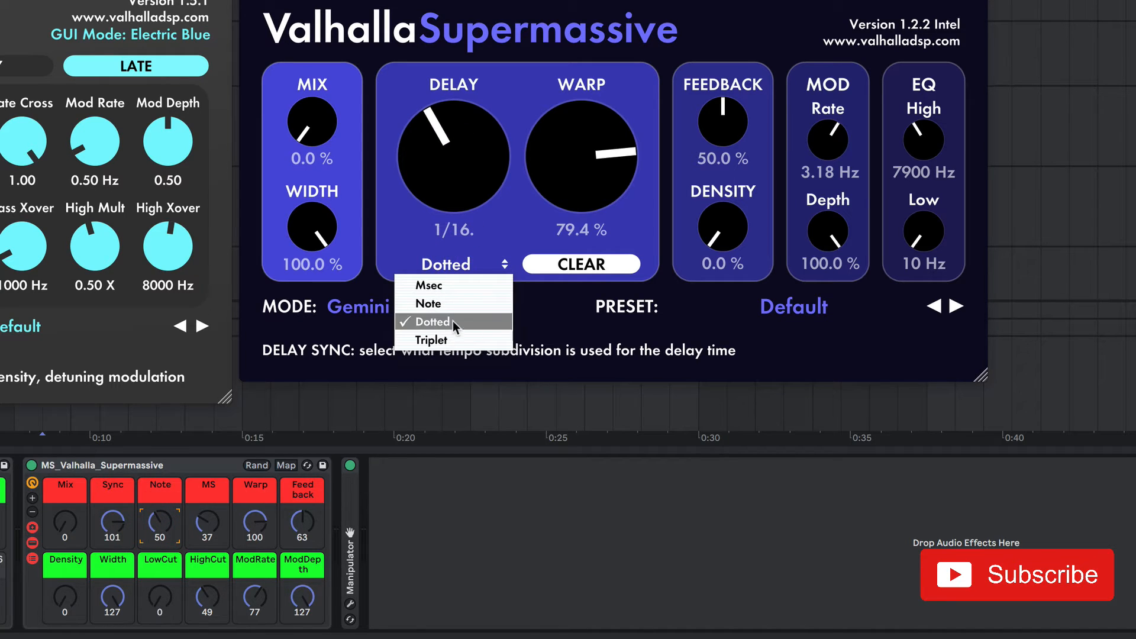
{"action": "left_click", "coordinate": [571, 509]}
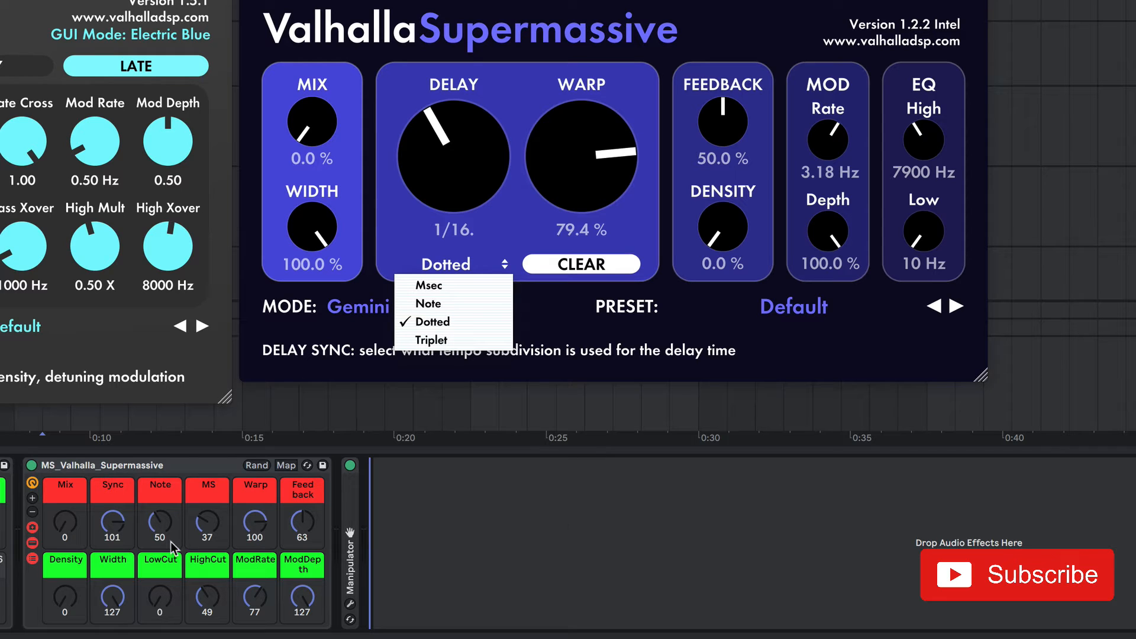
Step: Set the MS macro of the MS_Valhalla_Supermassive rack to 32 and its Warp macro to 72
{"action": "mouse_move", "coordinate": [208, 521]}
{"action": "left_mouse_down"}
{"action": "mouse_move", "coordinate": [204, 557]}
{"action": "mouse_move", "coordinate": [201, 533]}
{"action": "left_mouse_up"}
{"action": "left_click", "coordinate": [571, 497]}
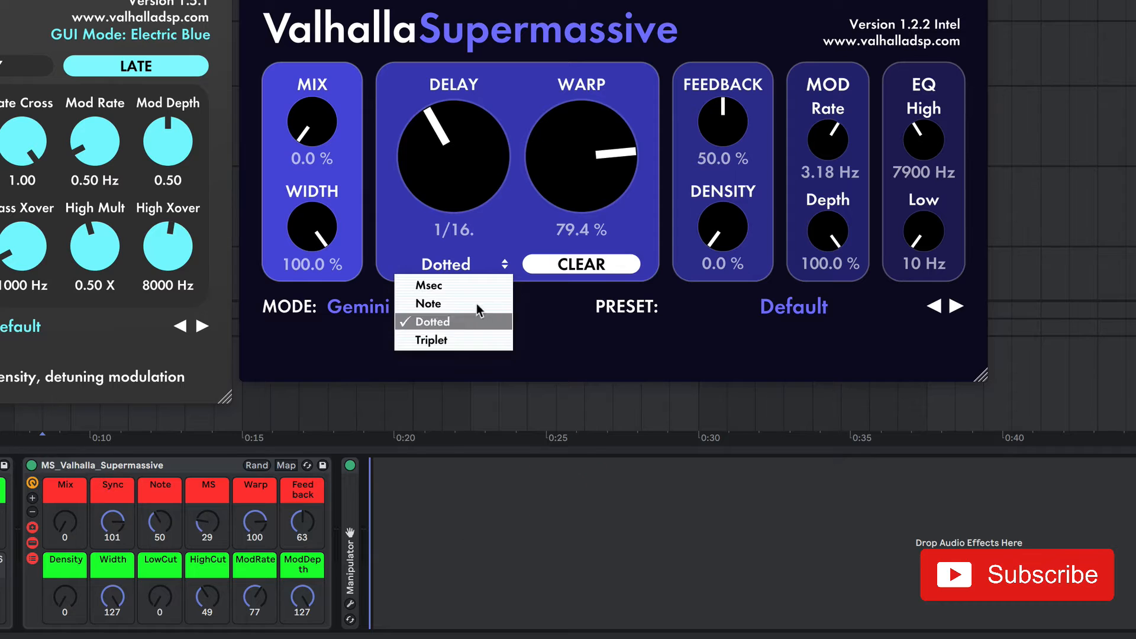
{"action": "left_click", "coordinate": [527, 291]}
{"action": "left_click", "coordinate": [204, 533]}
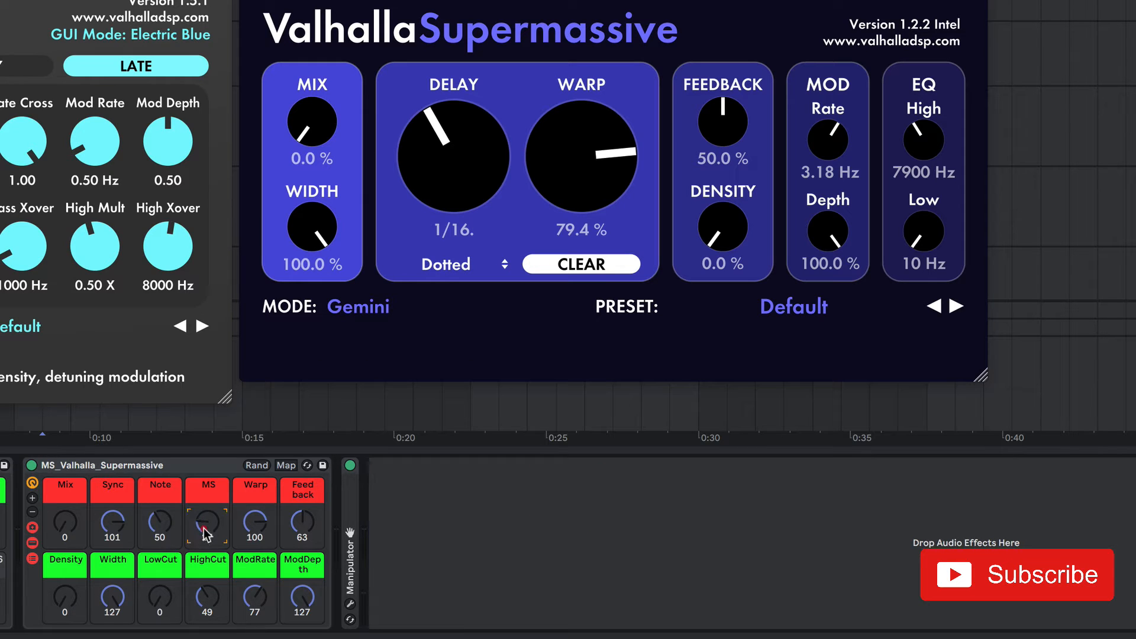
{"action": "mouse_move", "coordinate": [254, 532]}
{"action": "left_mouse_down"}
{"action": "mouse_move", "coordinate": [254, 548]}
{"action": "mouse_move", "coordinate": [253, 537]}
{"action": "left_mouse_up"}
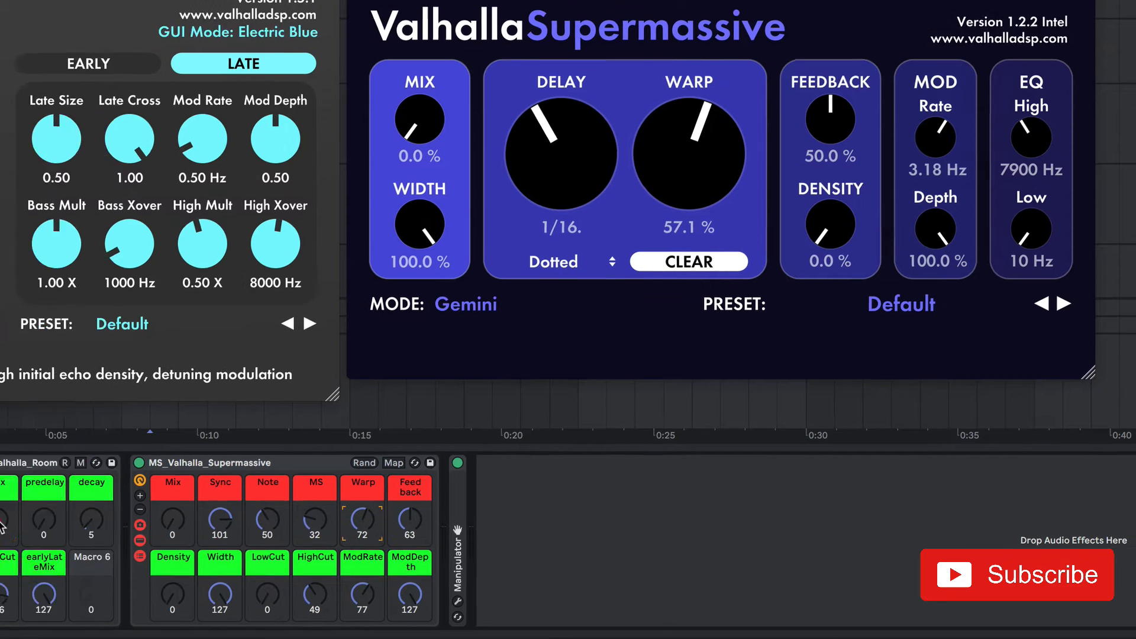
{"action": "mouse_move", "coordinate": [372, 512]}
{"action": "left_mouse_down"}
{"action": "mouse_move", "coordinate": [363, 467]}
{"action": "mouse_move", "coordinate": [377, 529]}
{"action": "left_mouse_up"}
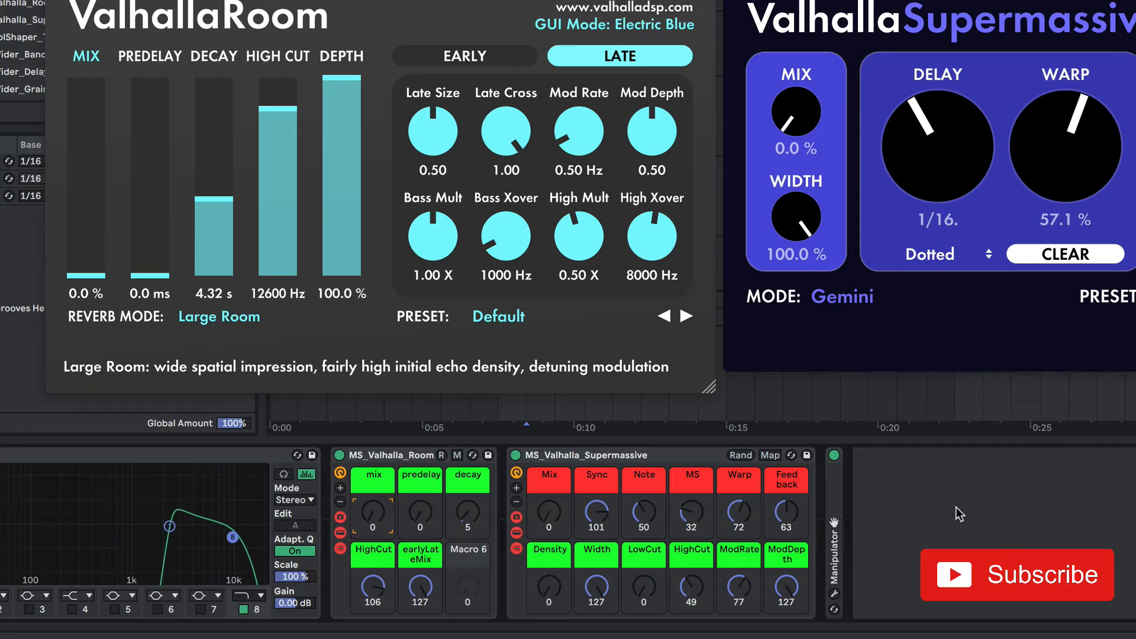
Step: Unfold the Manipulator device on the Crowd track and group it into an Audio Effect Rack
{"action": "double_click", "coordinate": [834, 474]}
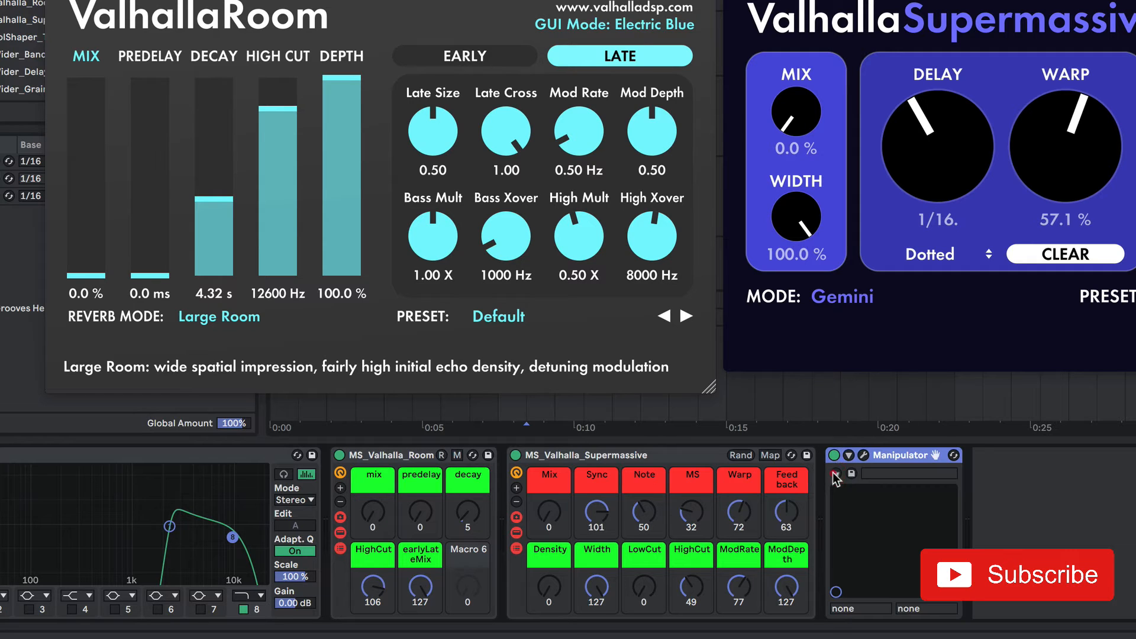
{"action": "left_click", "coordinate": [865, 457]}
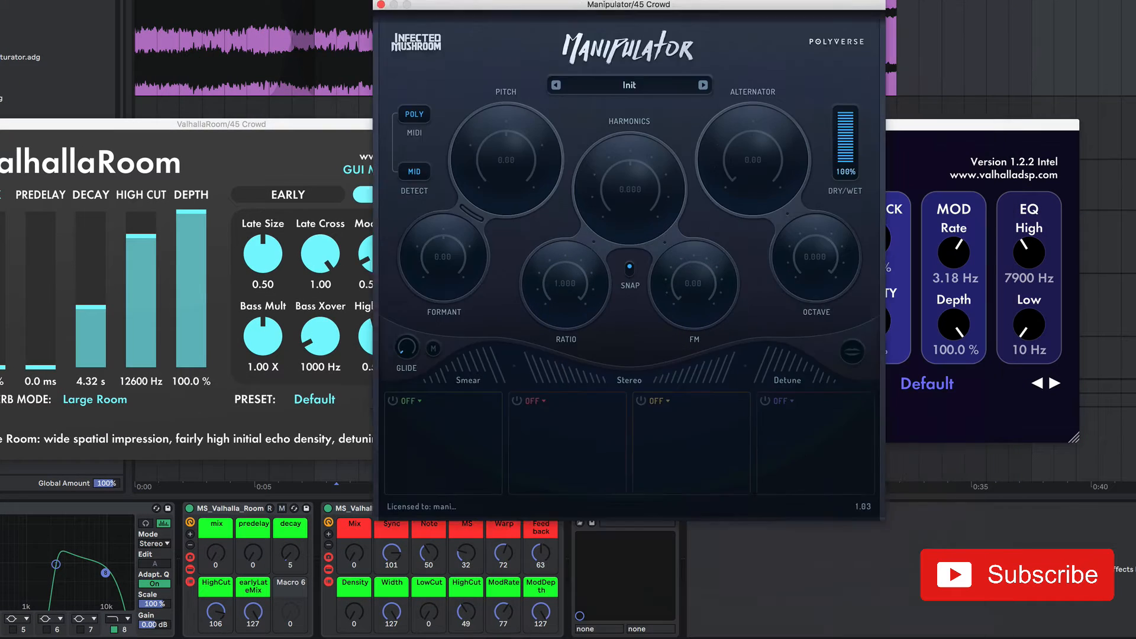
{"action": "left_click_drag", "start_coordinate": [629, 4], "coordinate": [584, 0]}
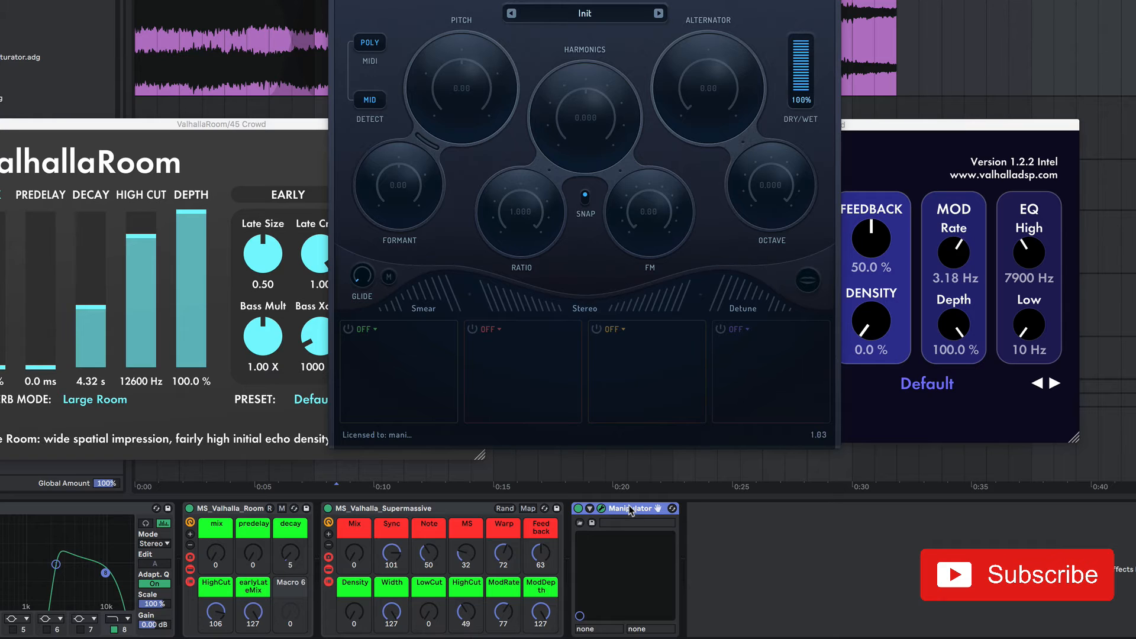
{"action": "key", "text": "super+g"}
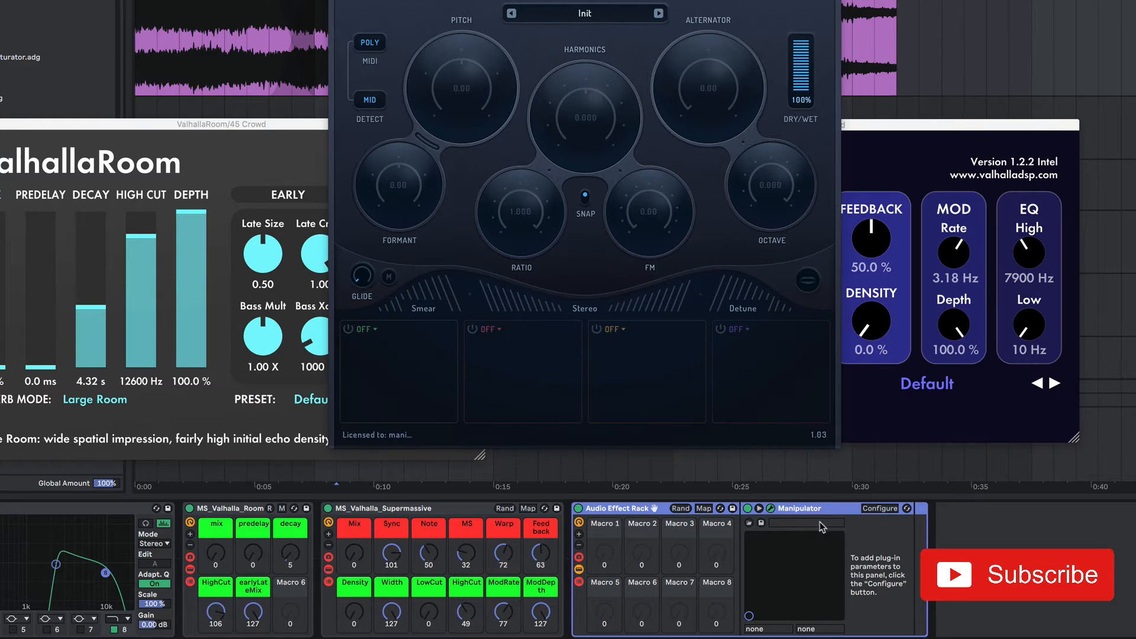
Step: Configure Manipulator to expose Pitch at -6, Formant at -24, Harmonics at 1.625, Ratio at 0.719 and FM at 66
{"action": "left_click", "coordinate": [888, 510]}
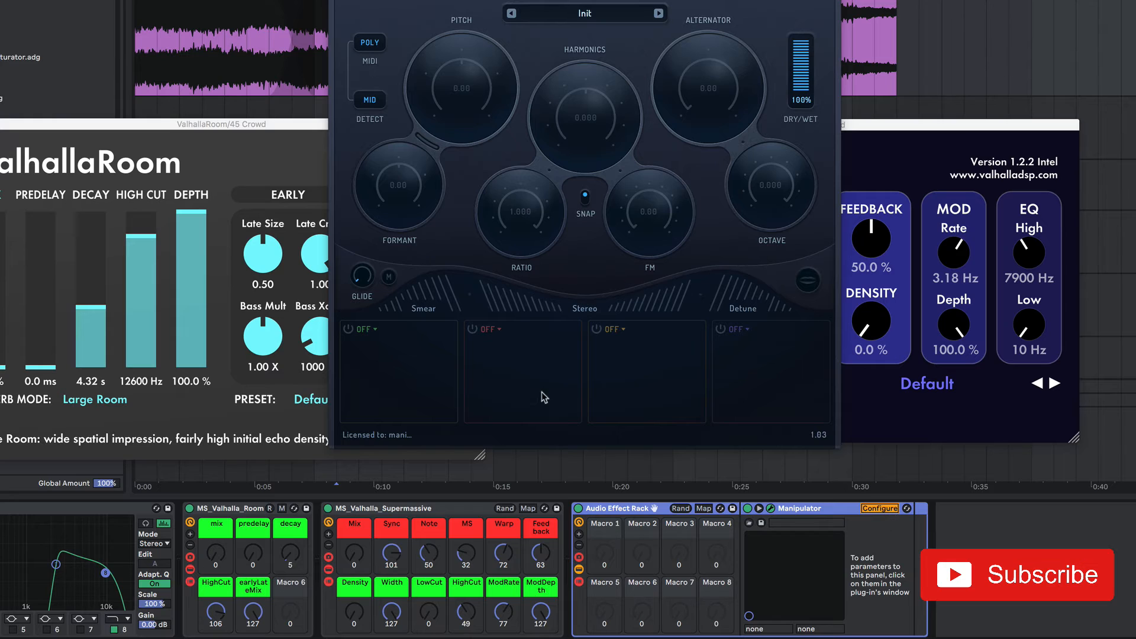
{"action": "left_click_drag", "start_coordinate": [452, 74], "coordinate": [452, 83]}
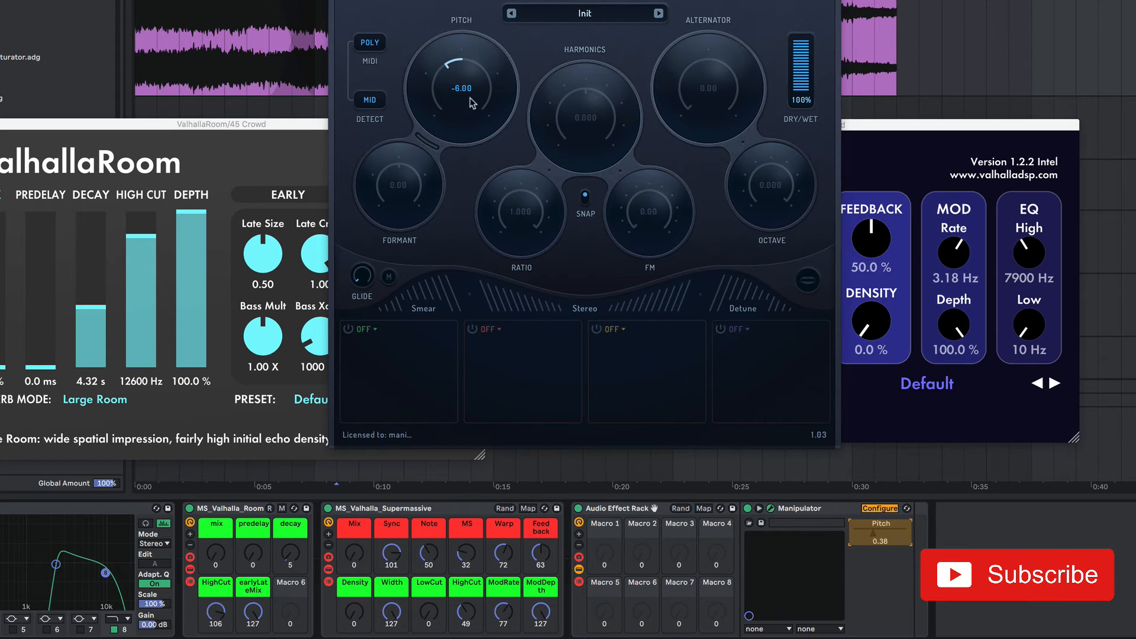
{"action": "left_click_drag", "start_coordinate": [396, 182], "coordinate": [399, 194]}
{"action": "left_click_drag", "start_coordinate": [586, 121], "coordinate": [588, 116]}
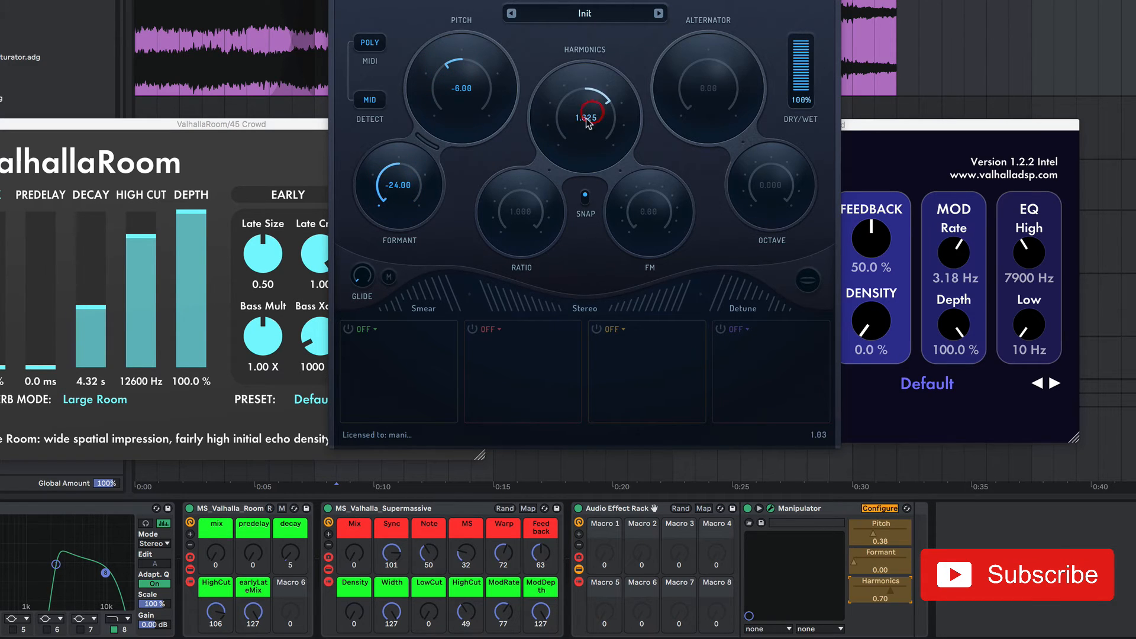
{"action": "left_click_drag", "start_coordinate": [521, 204], "coordinate": [520, 210]}
{"action": "left_click_drag", "start_coordinate": [649, 212], "coordinate": [650, 201]}
Step: Expose Alternator at 9, Octave at -8, Wetdry at 43%, Smear, Stereo and Detune as well, and finish configuring Manipulator
{"action": "left_click_drag", "start_coordinate": [708, 89], "coordinate": [709, 82]}
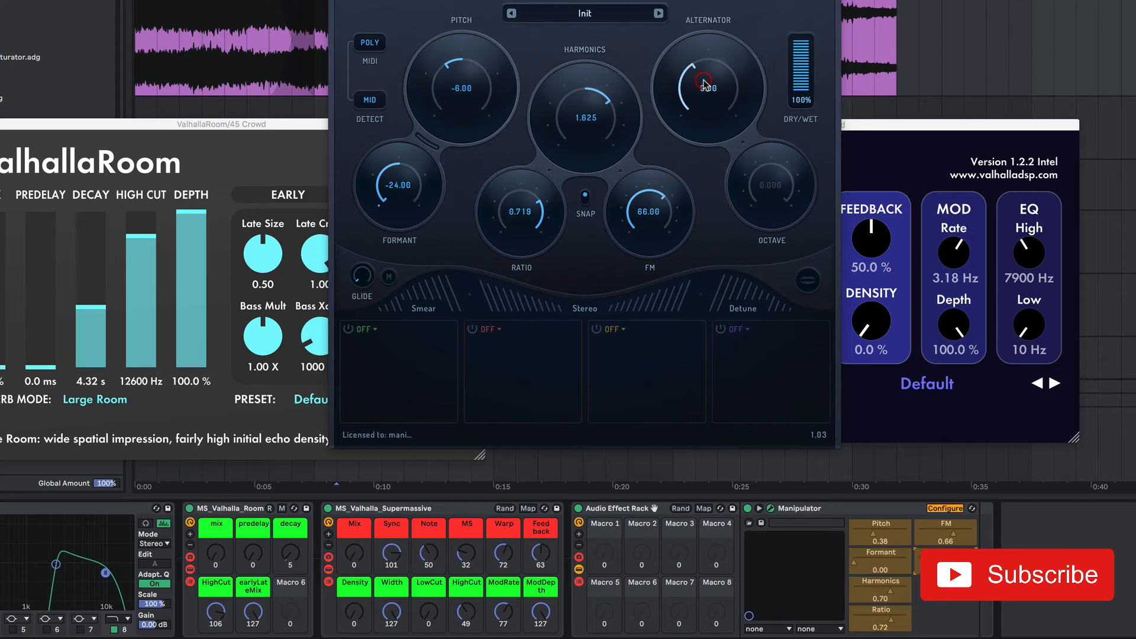
{"action": "left_click_drag", "start_coordinate": [770, 185], "coordinate": [770, 192]}
{"action": "left_click_drag", "start_coordinate": [791, 95], "coordinate": [793, 116]}
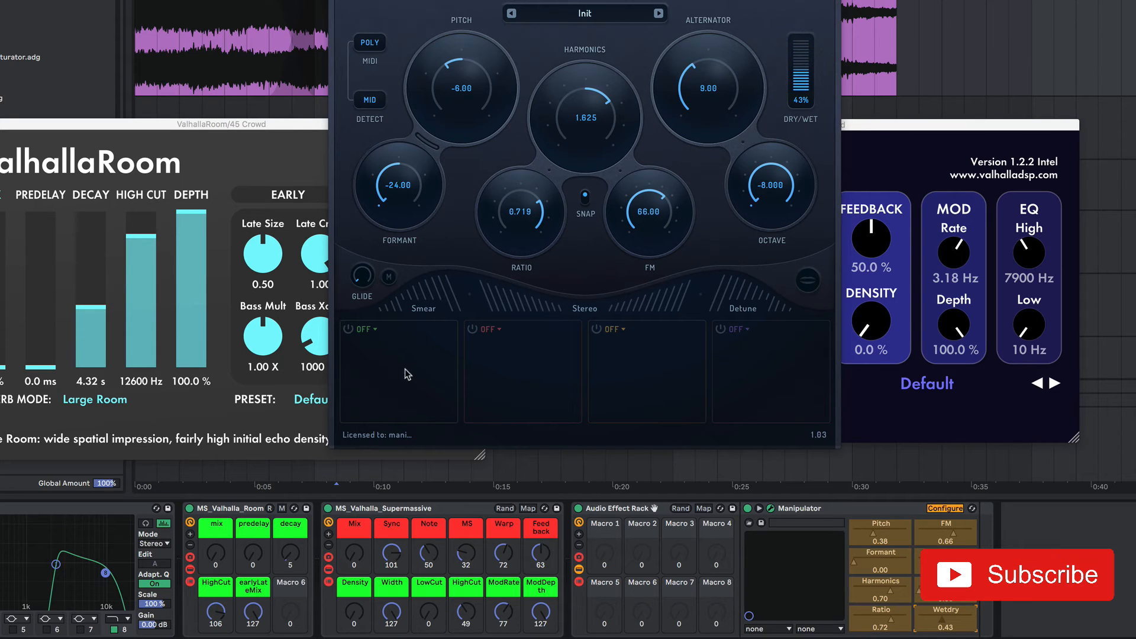
{"action": "left_click_drag", "start_coordinate": [431, 302], "coordinate": [424, 293]}
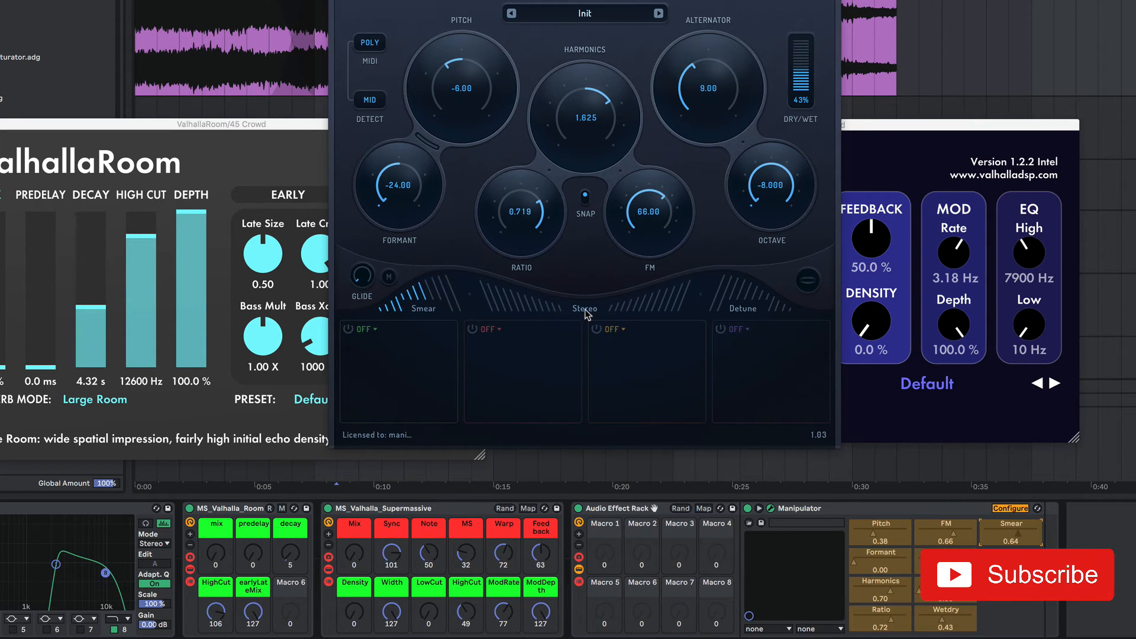
{"action": "left_click_drag", "start_coordinate": [731, 309], "coordinate": [734, 312]}
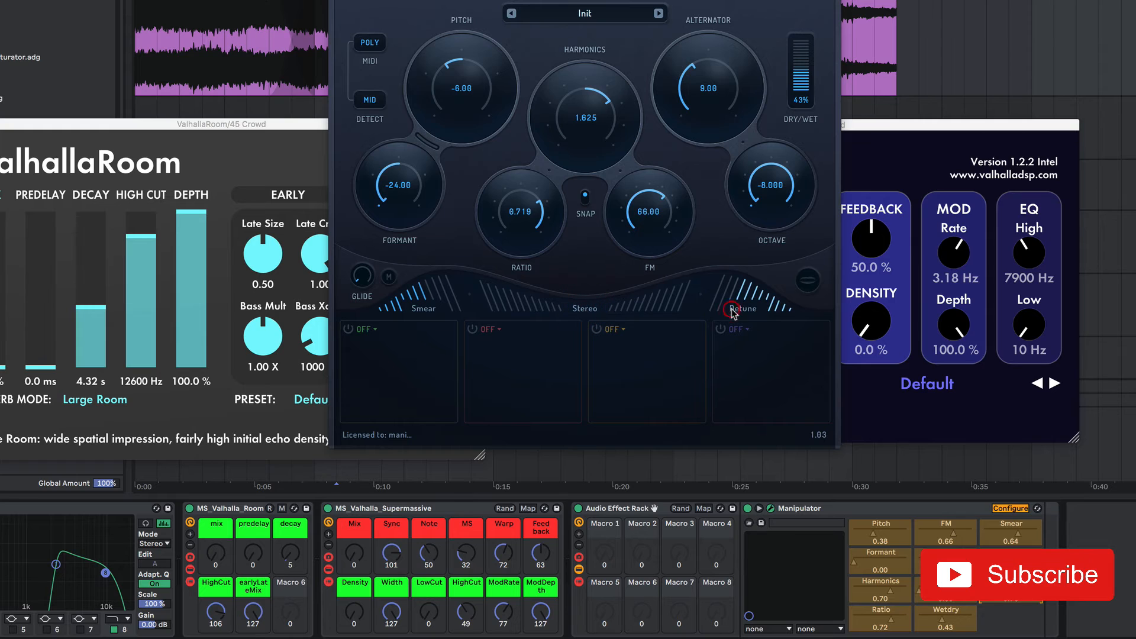
{"action": "left_click", "coordinate": [1001, 510]}
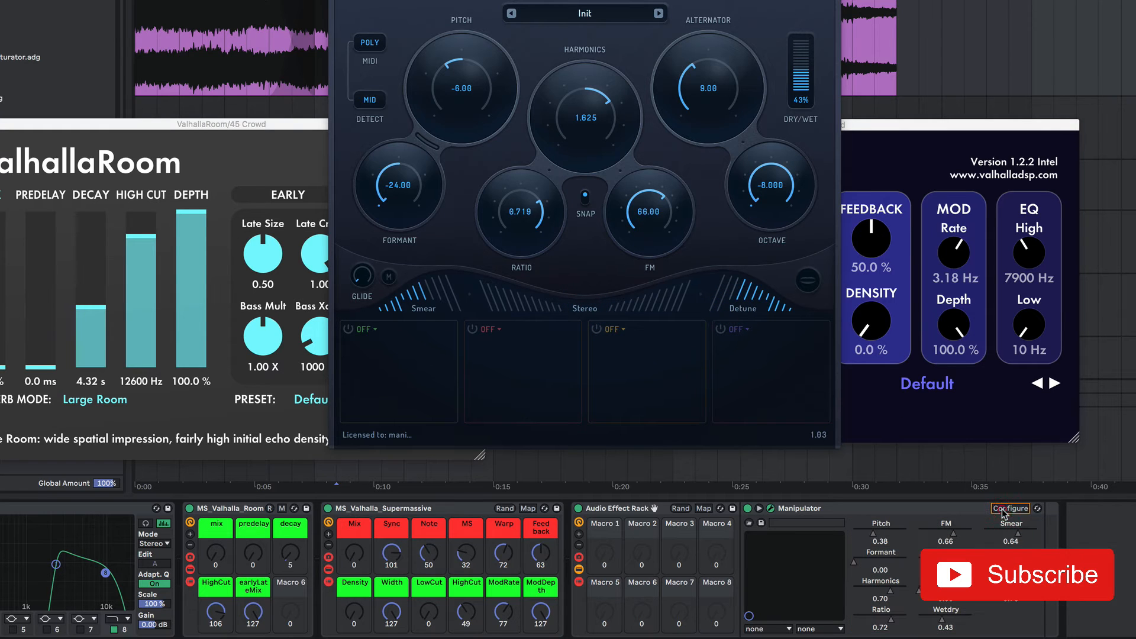
Step: Map Manipulator's Pitch, FM and Smear parameters to Macros 1, 2 and 3 of the Audio Effect Rack
{"action": "right_click", "coordinate": [882, 531]}
{"action": "left_click", "coordinate": [914, 358]}
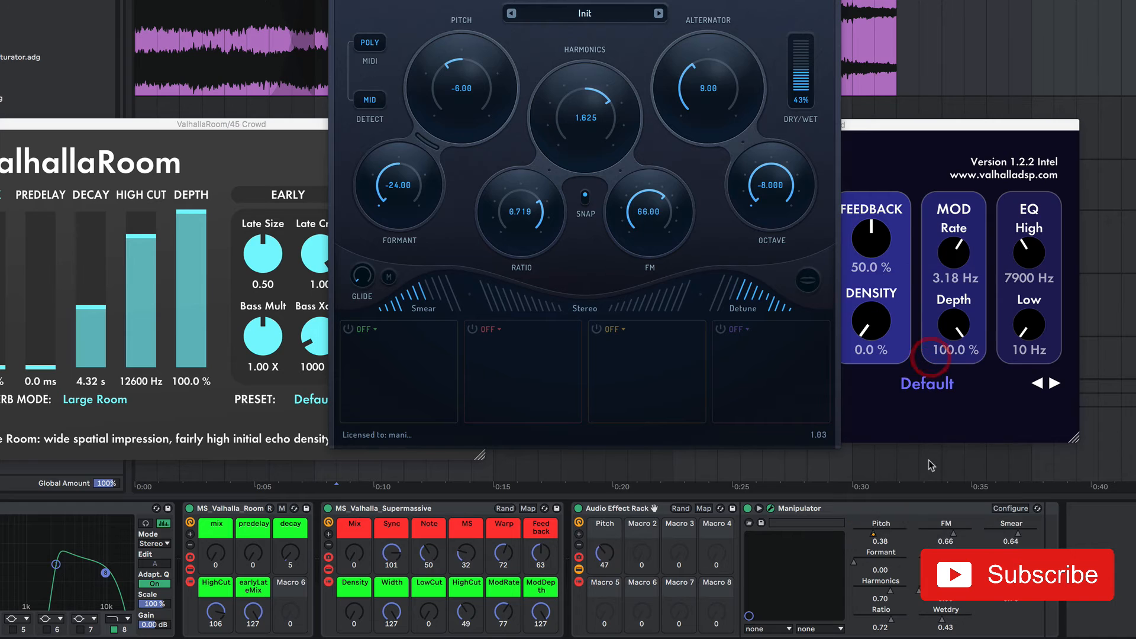
{"action": "right_click", "coordinate": [946, 534]}
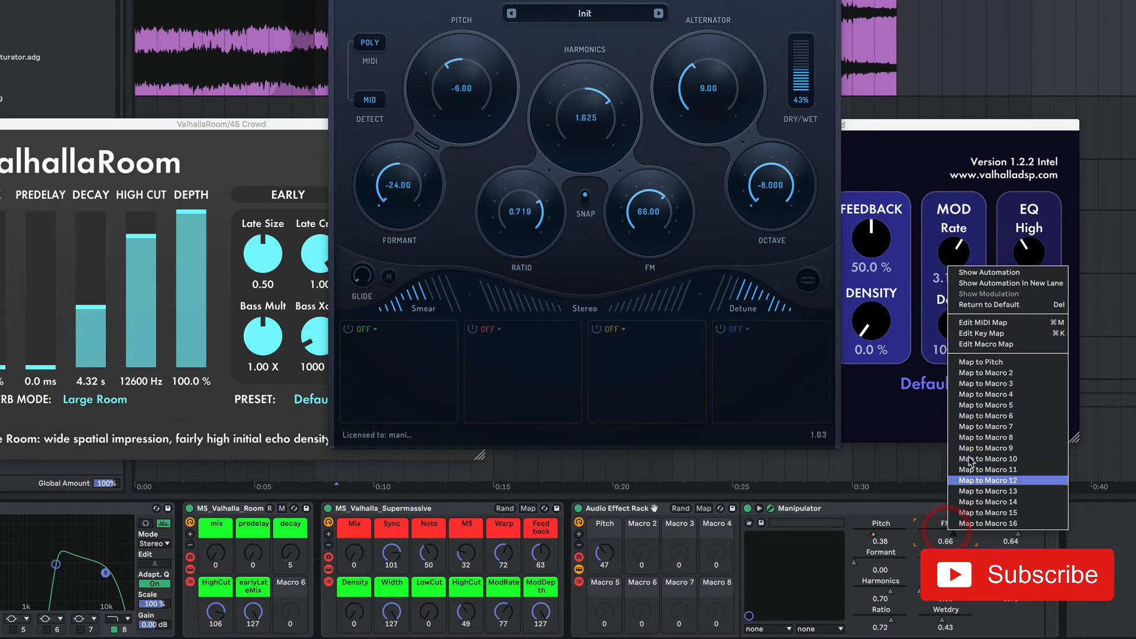
{"action": "left_click", "coordinate": [980, 369]}
{"action": "right_click", "coordinate": [1006, 531]}
{"action": "left_click", "coordinate": [1032, 385]}
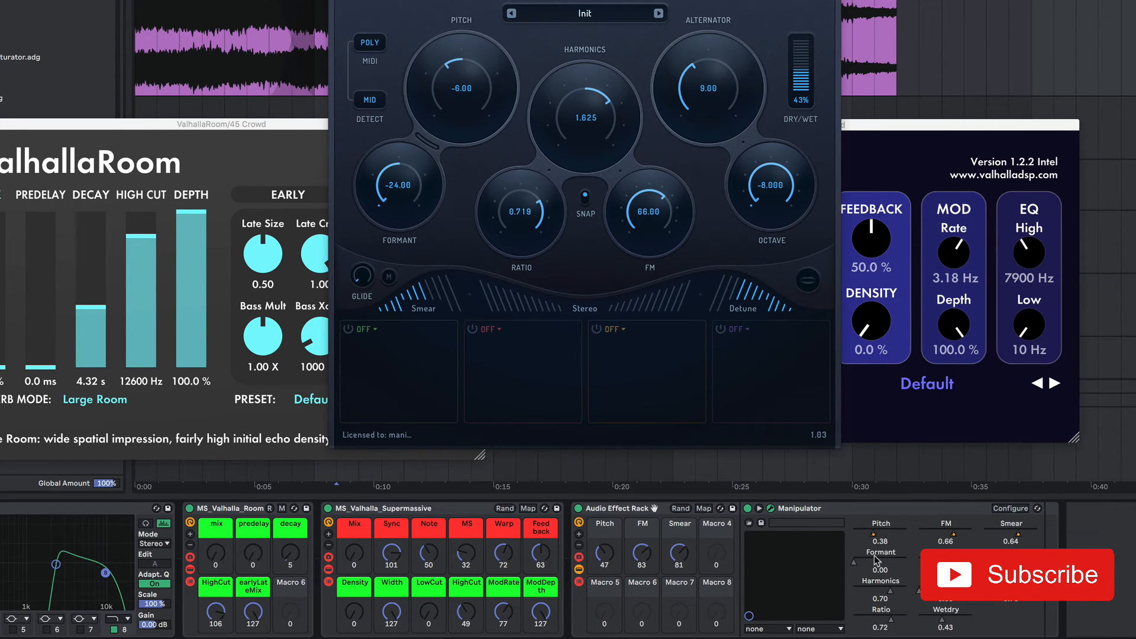
Step: Map Manipulator's Formant, Alternator and Stereo parameters to Macros 4, 5 and 6
{"action": "right_click", "coordinate": [878, 559]}
{"action": "left_click", "coordinate": [924, 427]}
{"action": "right_click", "coordinate": [947, 561]}
{"action": "left_click", "coordinate": [985, 438]}
{"action": "right_click", "coordinate": [1010, 563]}
{"action": "left_click", "coordinate": [1063, 451]}
Step: Map Manipulator's Harmonics, Octave and Detune parameters to Macros 7, 8 and 9
{"action": "right_click", "coordinate": [880, 588]}
{"action": "left_click", "coordinate": [923, 464]}
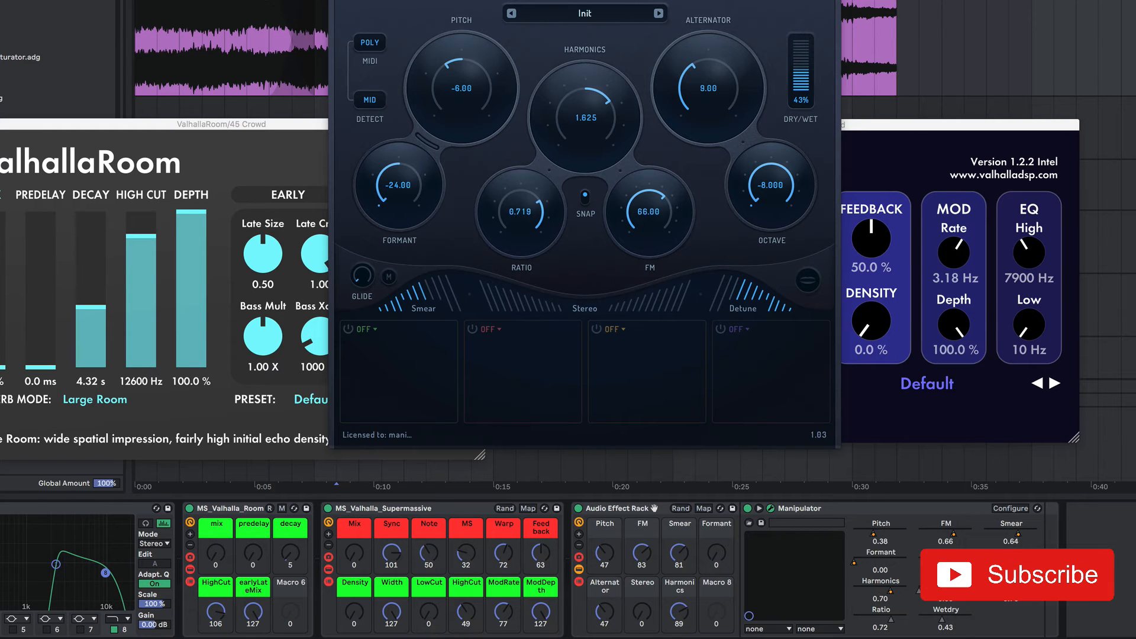
{"action": "right_click", "coordinate": [945, 590]}
{"action": "left_click", "coordinate": [995, 497]}
{"action": "right_click", "coordinate": [1008, 590]}
{"action": "left_click", "coordinate": [1058, 505]}
Step: Map Ratio to Macro 10 and Wetdry to Macro 11, and show twelve macros in the Audio Effect Rack
{"action": "right_click", "coordinate": [884, 618]}
{"action": "left_click", "coordinate": [937, 541]}
{"action": "right_click", "coordinate": [947, 606]}
{"action": "left_click", "coordinate": [968, 621]}
{"action": "left_click", "coordinate": [578, 534]}
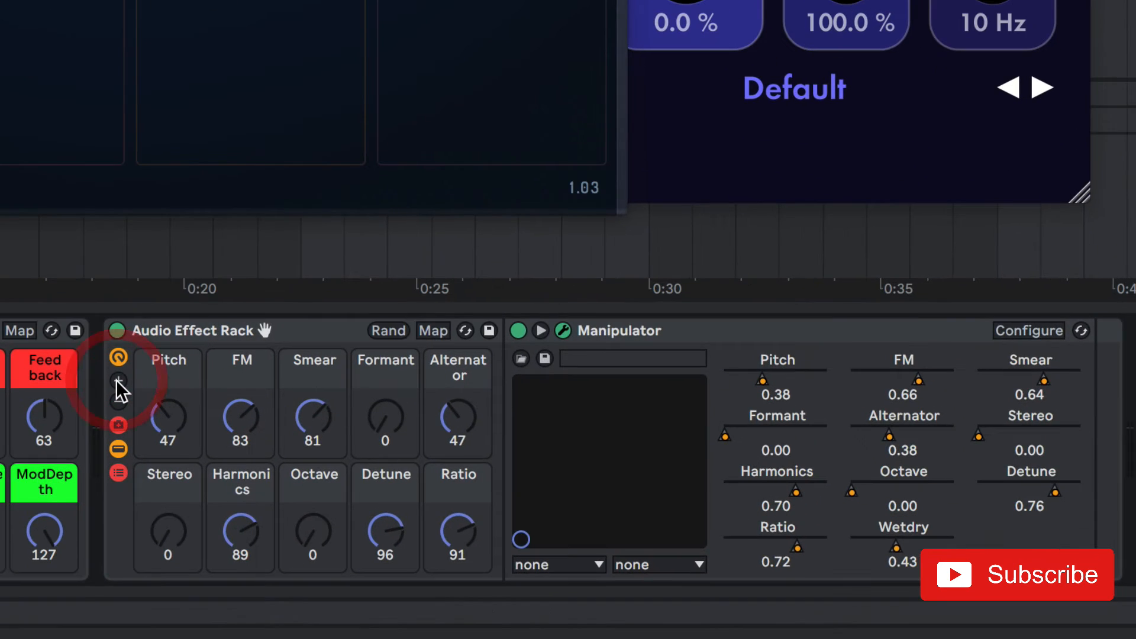
{"action": "left_click", "coordinate": [577, 534]}
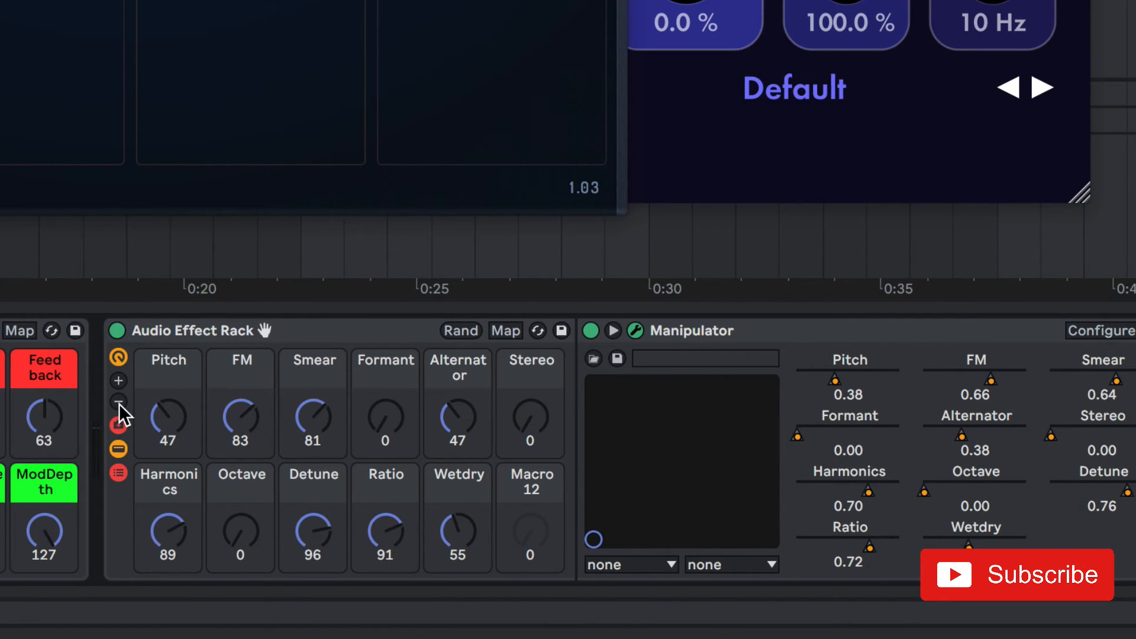
Step: Color the Pitch macro lime green and the FM and Smear macros red
{"action": "right_click", "coordinate": [175, 367]}
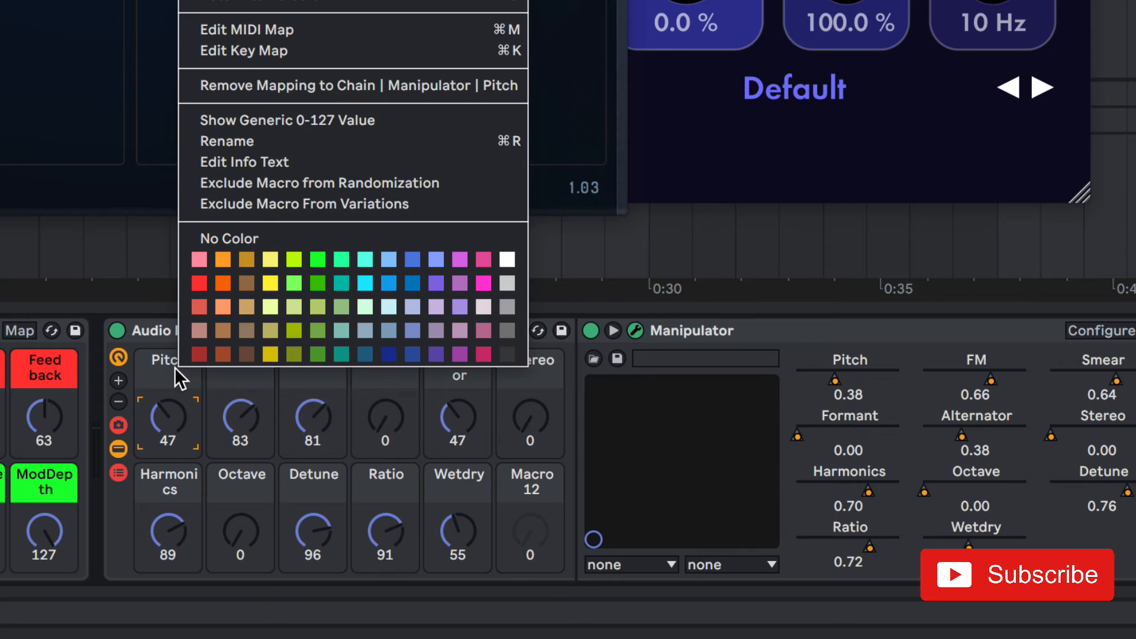
{"action": "left_click", "coordinate": [295, 262]}
{"action": "right_click", "coordinate": [245, 366]}
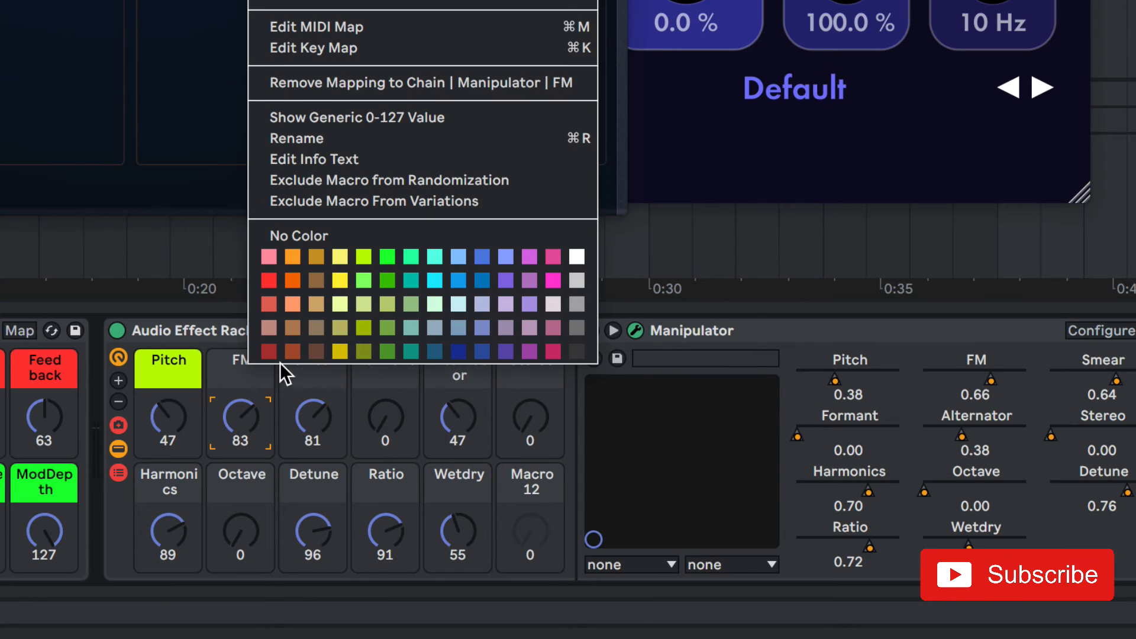
{"action": "left_click", "coordinate": [269, 278]}
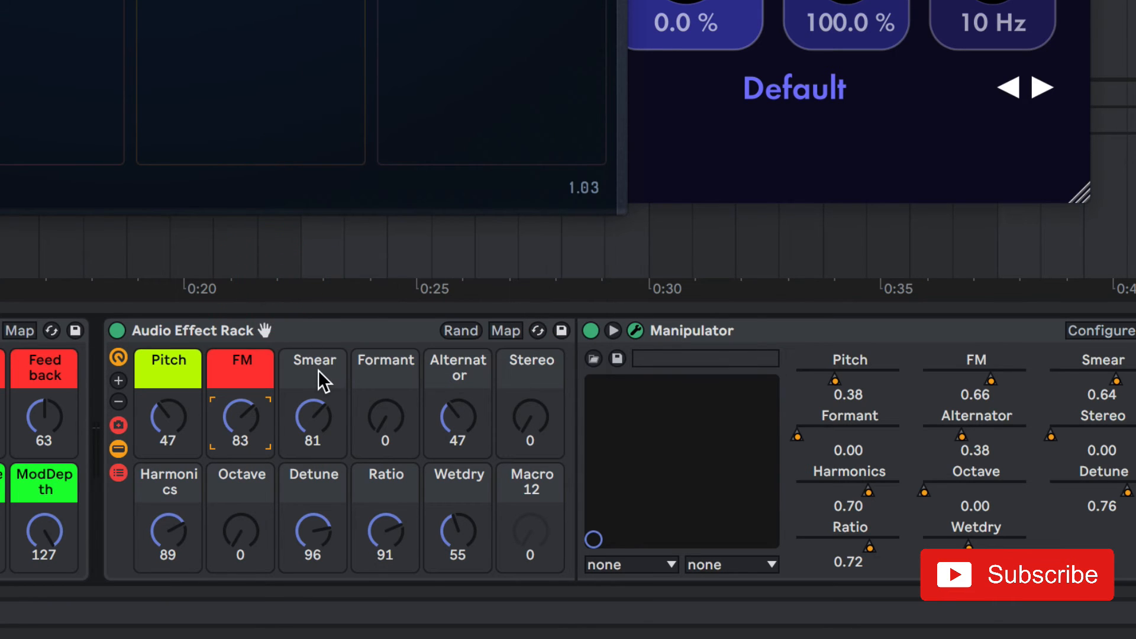
{"action": "right_click", "coordinate": [318, 370]}
{"action": "left_click", "coordinate": [351, 288]}
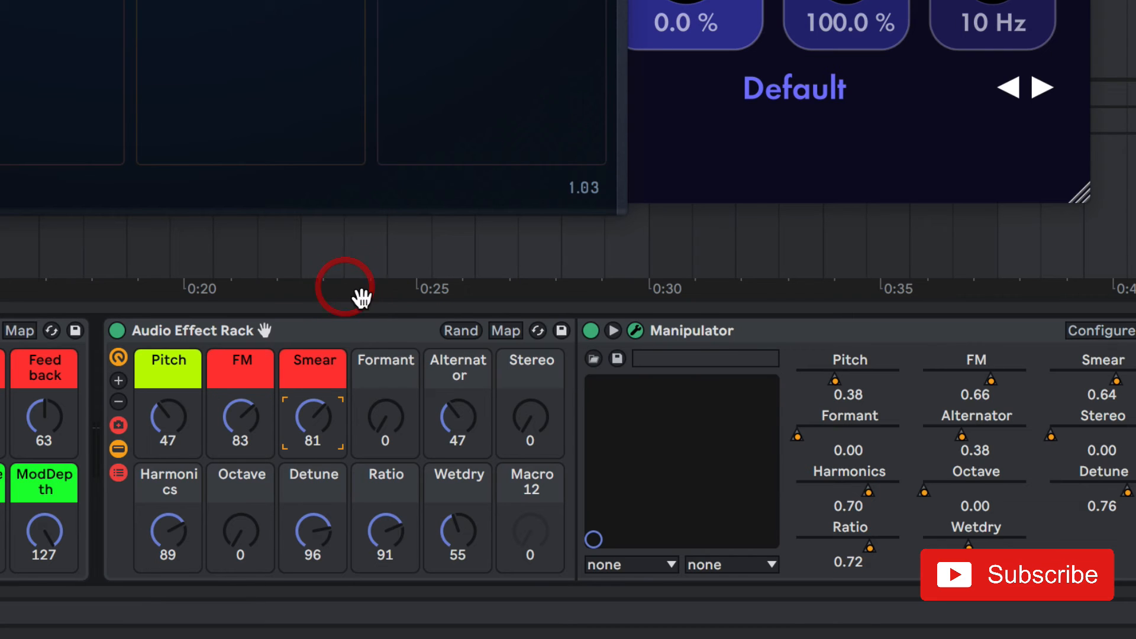
Step: Color the Alternator and Stereo macros orange and the Formant macro dark green
{"action": "right_click", "coordinate": [445, 364]}
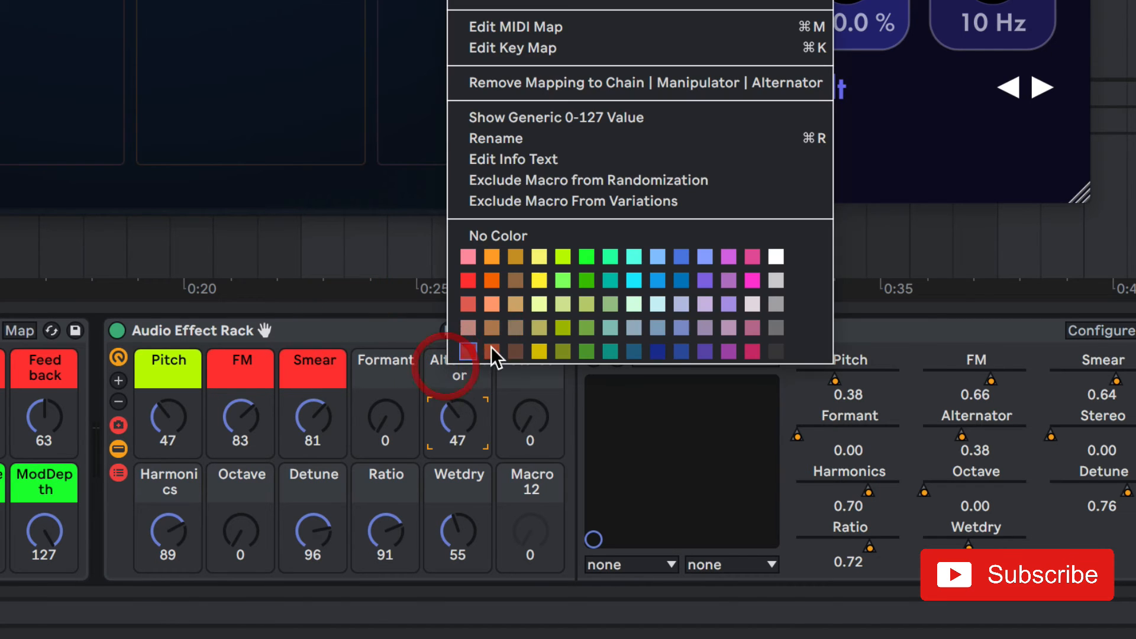
{"action": "left_click", "coordinate": [491, 274]}
{"action": "right_click", "coordinate": [529, 382]}
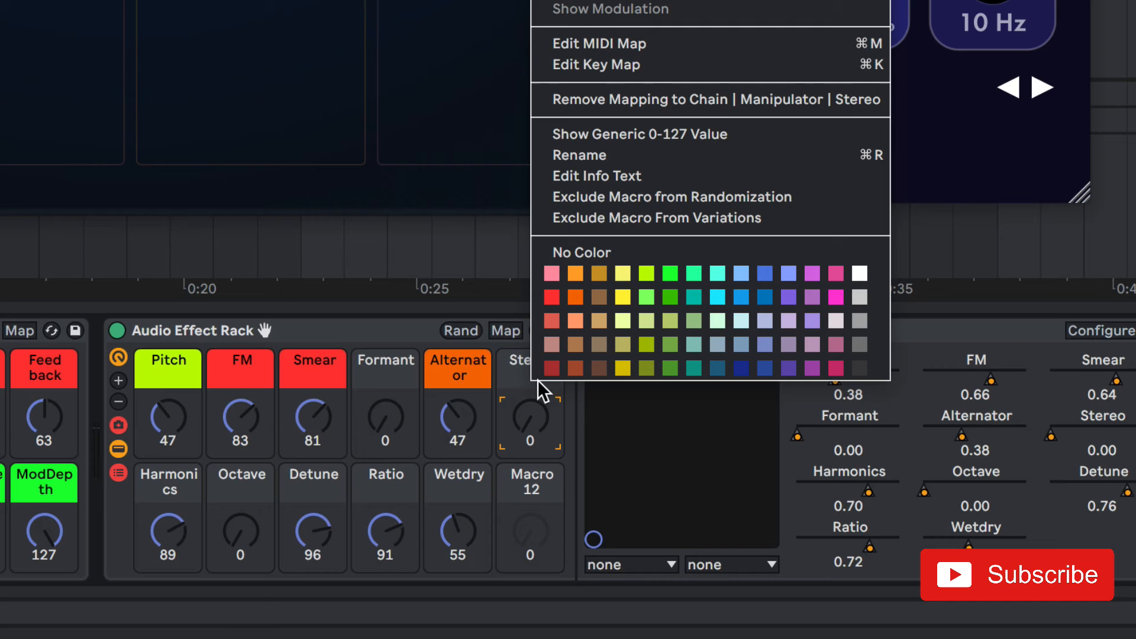
{"action": "left_click", "coordinate": [575, 296]}
{"action": "right_click", "coordinate": [401, 365]}
{"action": "left_click", "coordinate": [529, 285]}
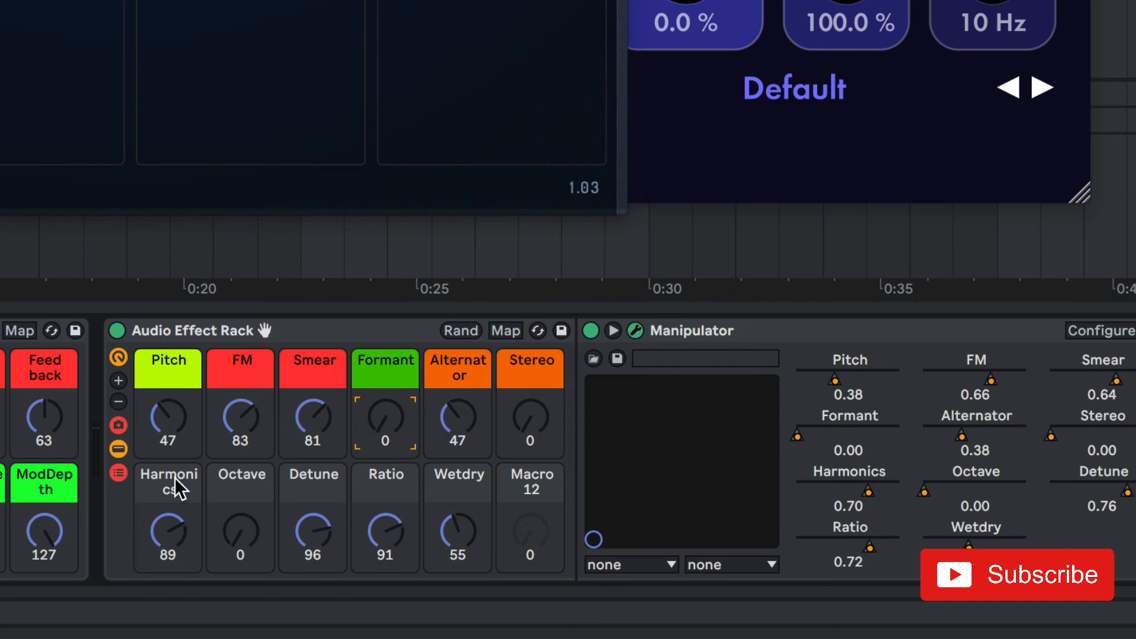
Step: Color the Octave and Detune macros bright green
{"action": "right_click", "coordinate": [175, 477]}
{"action": "left_click", "coordinate": [247, 478]}
{"action": "right_click", "coordinate": [247, 479]}
{"action": "left_click", "coordinate": [357, 382]}
{"action": "right_click", "coordinate": [336, 483]}
{"action": "left_click", "coordinate": [473, 379]}
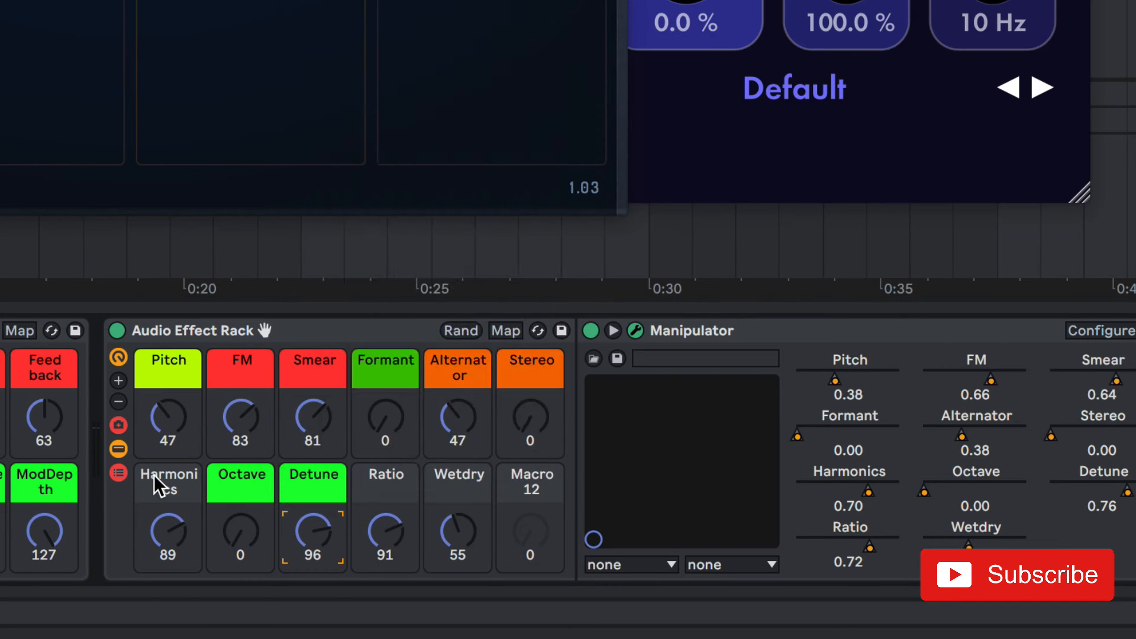
Step: Color the Harmonics macro light orange, the Ratio macro cyan and the Wetdry macro white
{"action": "right_click", "coordinate": [159, 485]}
{"action": "left_click", "coordinate": [172, 377]}
{"action": "right_click", "coordinate": [382, 481]}
{"action": "left_click", "coordinate": [577, 379]}
{"action": "right_click", "coordinate": [457, 481]}
{"action": "left_click", "coordinate": [796, 379]}
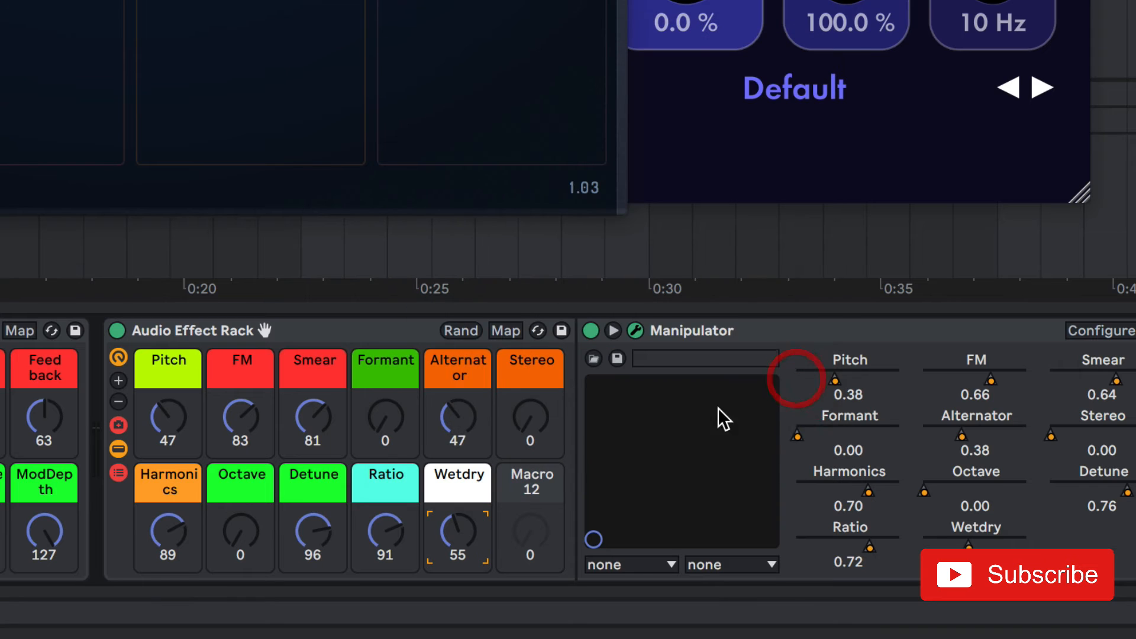
Step: Color the unused Macro 12 dark grey and rename it to "-"
{"action": "right_click", "coordinate": [530, 486]}
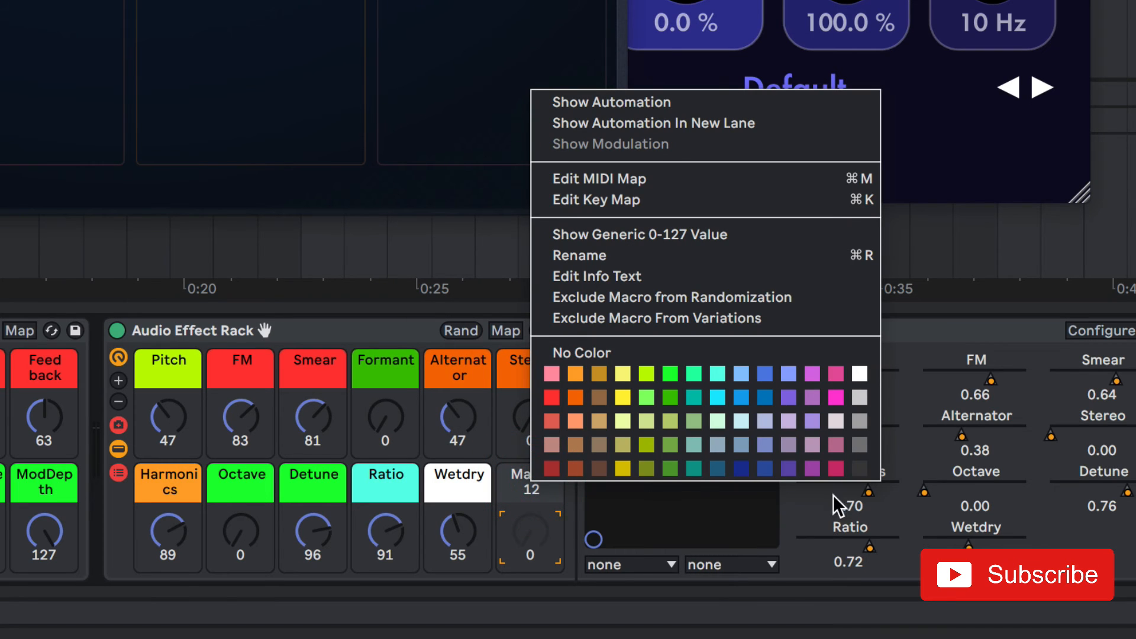
{"action": "left_click", "coordinate": [861, 468]}
{"action": "left_click", "coordinate": [532, 480]}
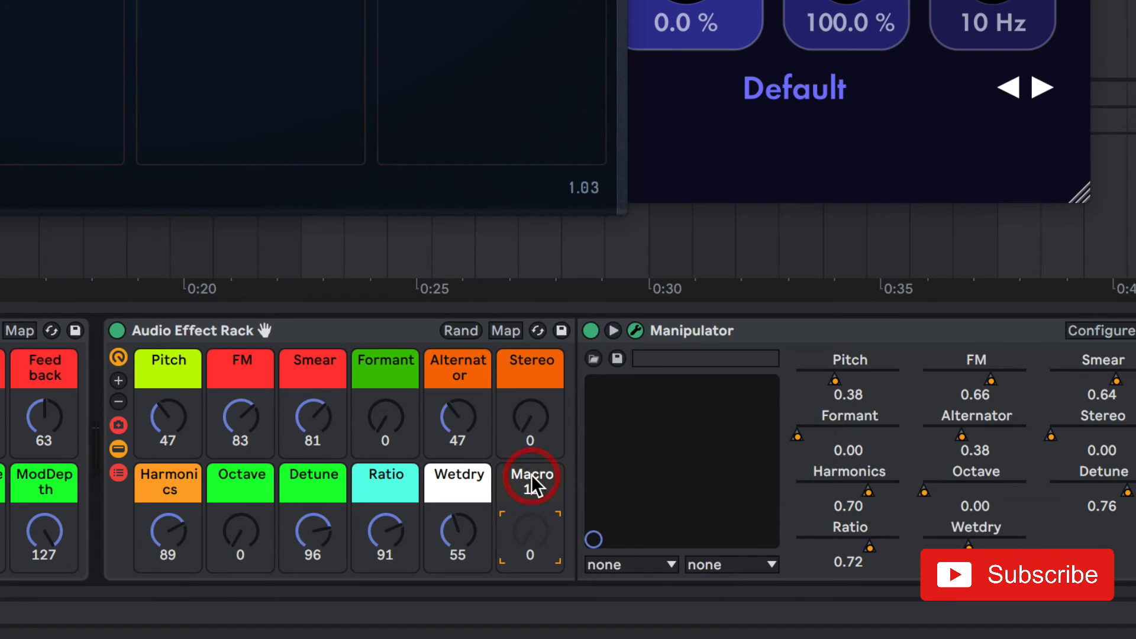
{"action": "key", "text": "ctrl+r"}
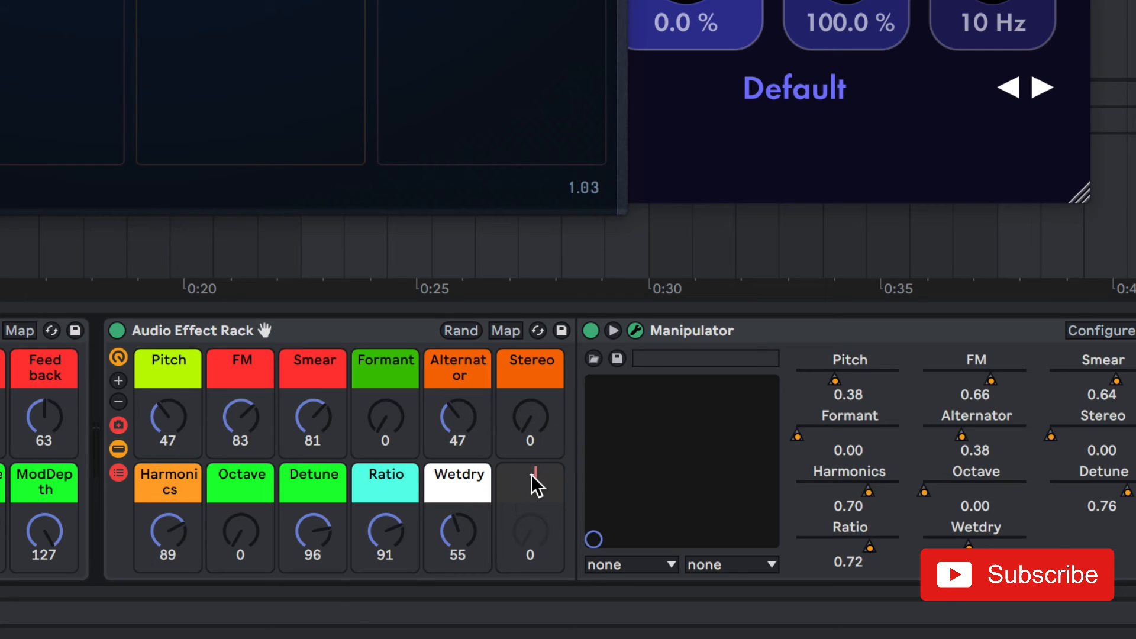
{"action": "type", "text": "-"}
{"action": "key", "text": "Return"}
Step: Hide the devices inside the Audio Effect Rack and turn its Pitch macro up to 76
{"action": "left_click", "coordinate": [118, 448]}
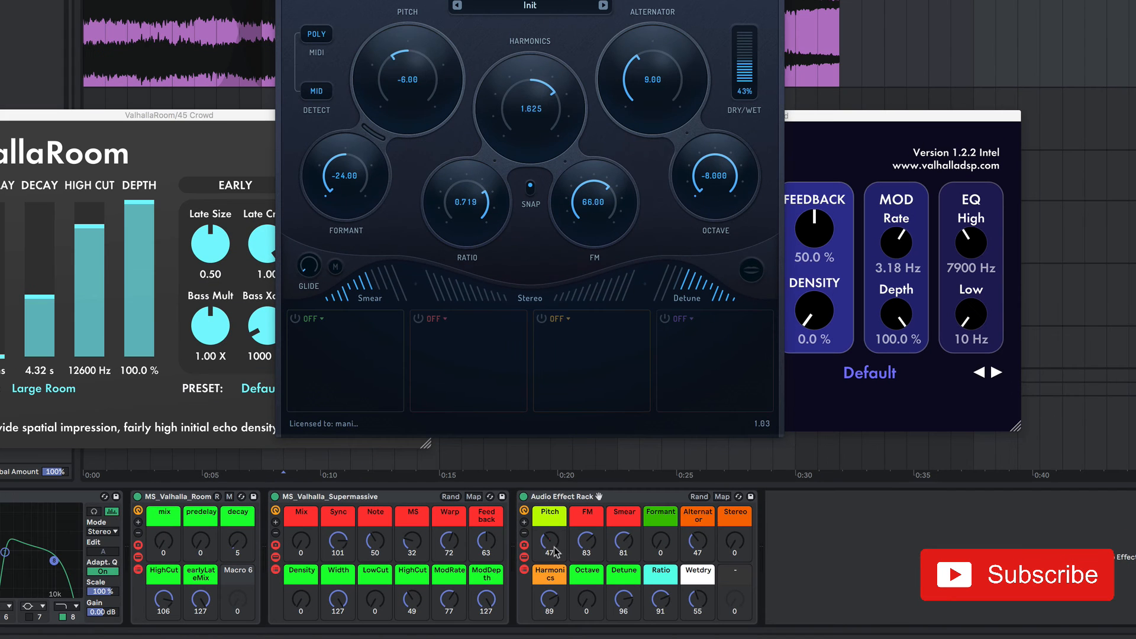
{"action": "left_click_drag", "start_coordinate": [169, 413], "coordinate": [159, 412]}
{"action": "left_click_drag", "start_coordinate": [546, 538], "coordinate": [559, 497]}
Step: Rename the Audio Effect Rack as MS_Toutube_Rack_Making
{"action": "left_click", "coordinate": [559, 497]}
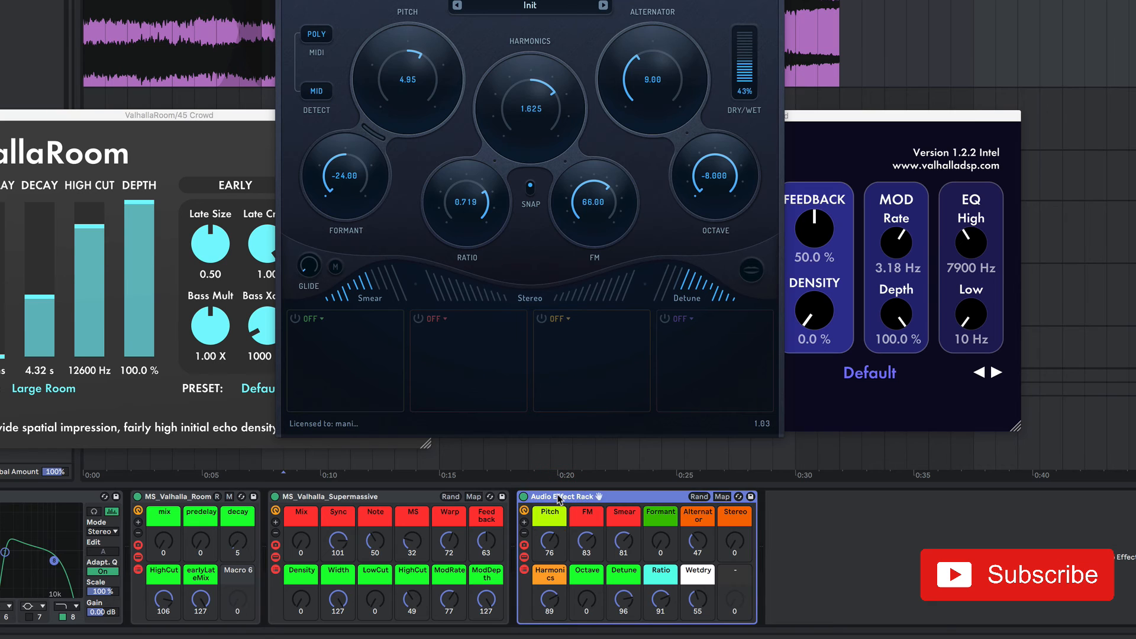
{"action": "key", "text": "super+r"}
{"action": "type", "text": "MS"}
{"action": "type", "text": "_Toutube_Rack_Making"}
{"action": "key", "text": "Return"}
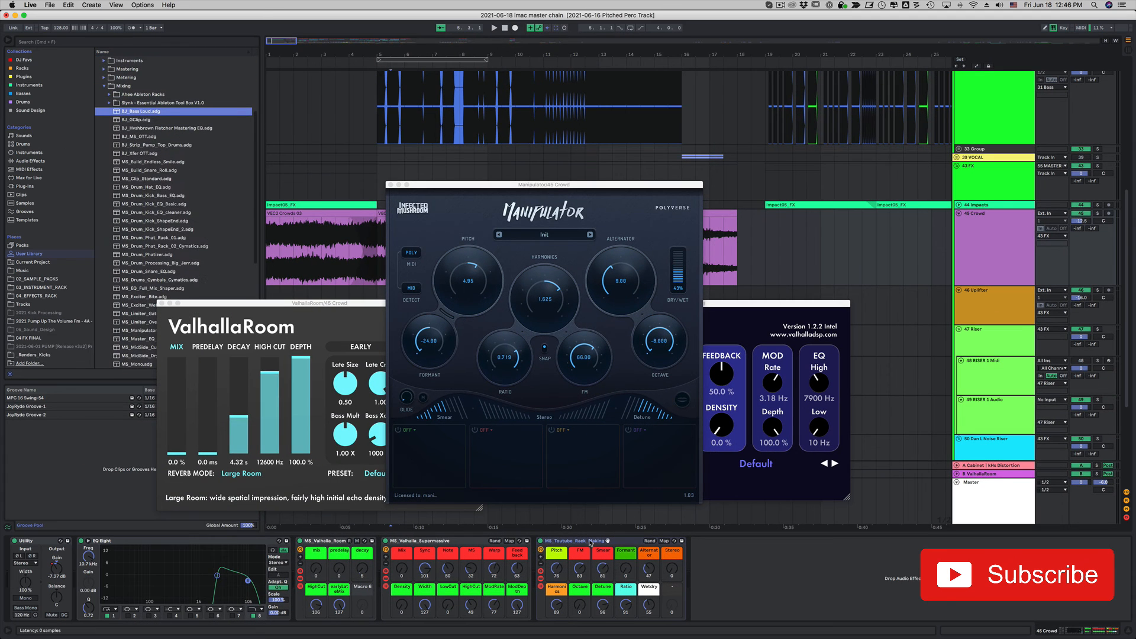
Step: Save the renamed rack into the User Library's Mixing folder and close the open plug-in windows
{"action": "left_click_drag", "start_coordinate": [590, 542], "coordinate": [230, 232]}
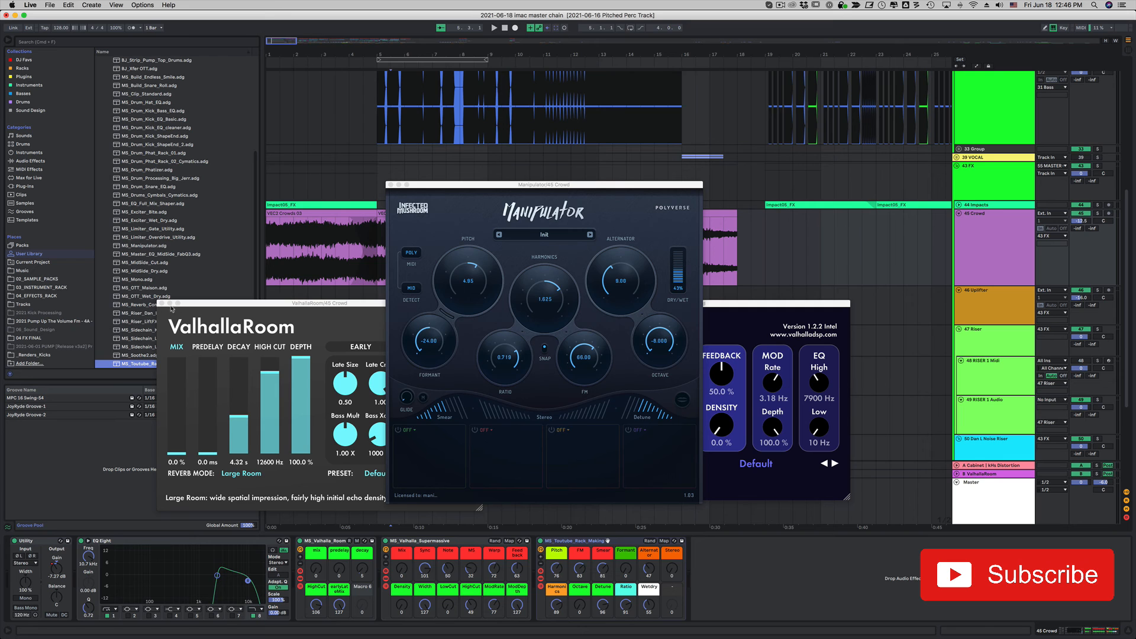
{"action": "left_click", "coordinate": [162, 303]}
{"action": "left_click", "coordinate": [391, 184]}
Step: Rename the saved rack preset as MS_youtube_Rack_Making and load it at the end of the 45 Crowd track's device chain
{"action": "left_click", "coordinate": [137, 364]}
{"action": "key", "text": "super+r"}
{"action": "left_click", "coordinate": [134, 363]}
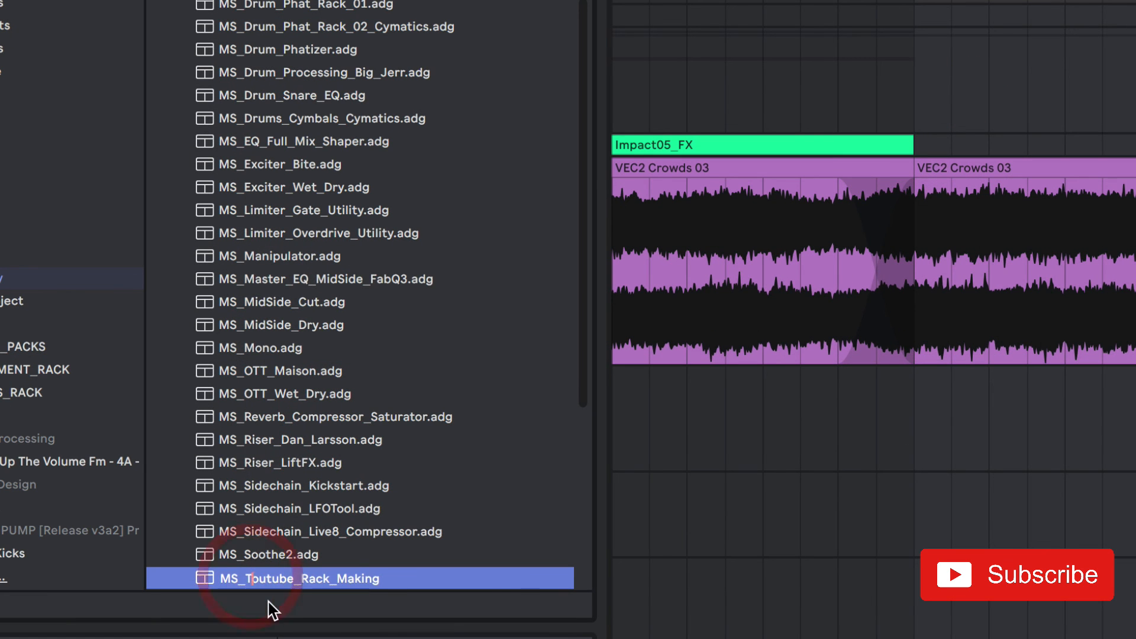
{"action": "key", "text": "BackSpace"}
{"action": "type", "text": "y"}
{"action": "key", "text": "Return"}
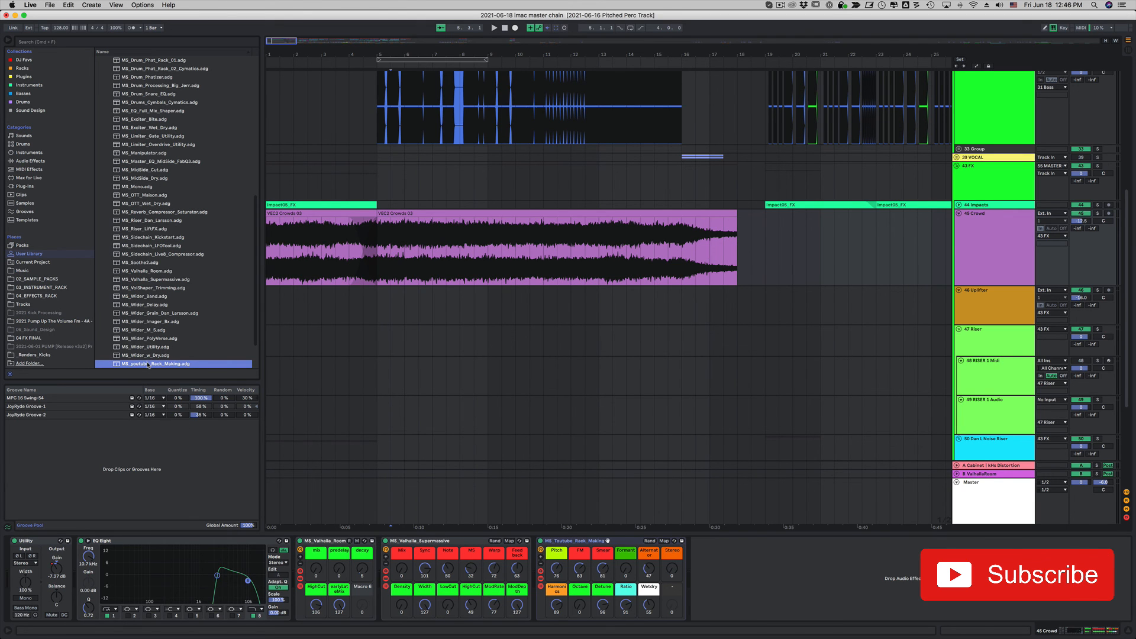
{"action": "left_click_drag", "start_coordinate": [148, 365], "coordinate": [728, 598]}
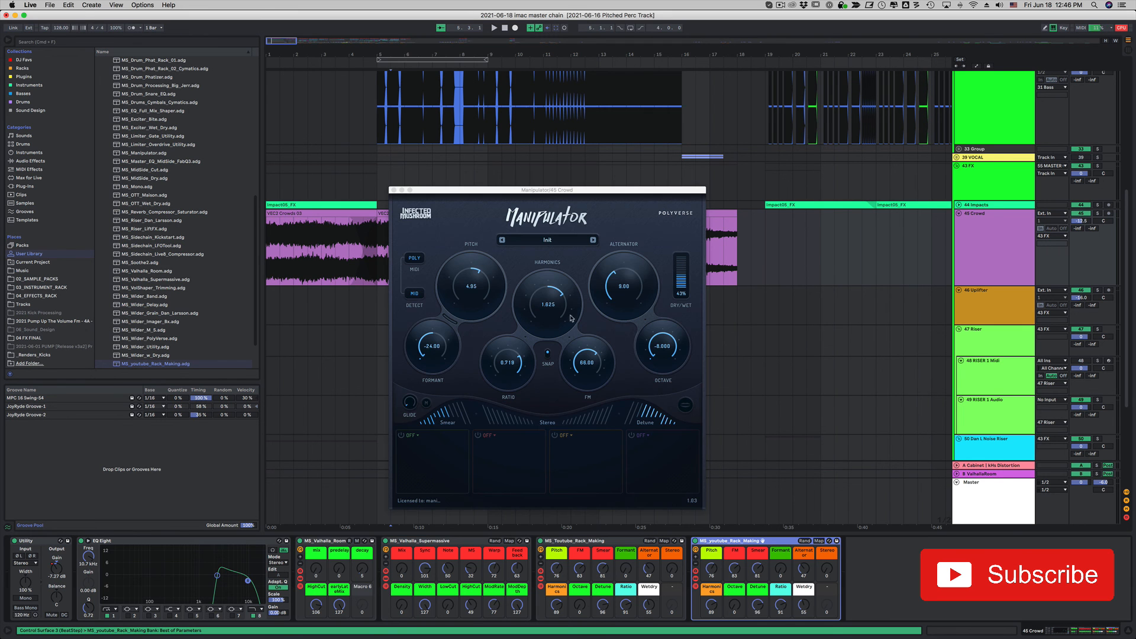